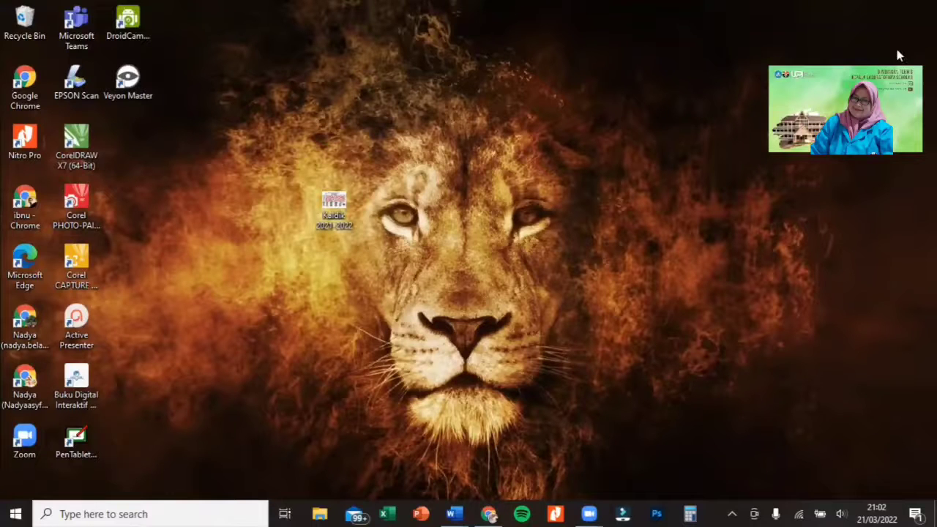
- Open the computer's system properties from File Explorer and check the system type
left_click(322, 511)
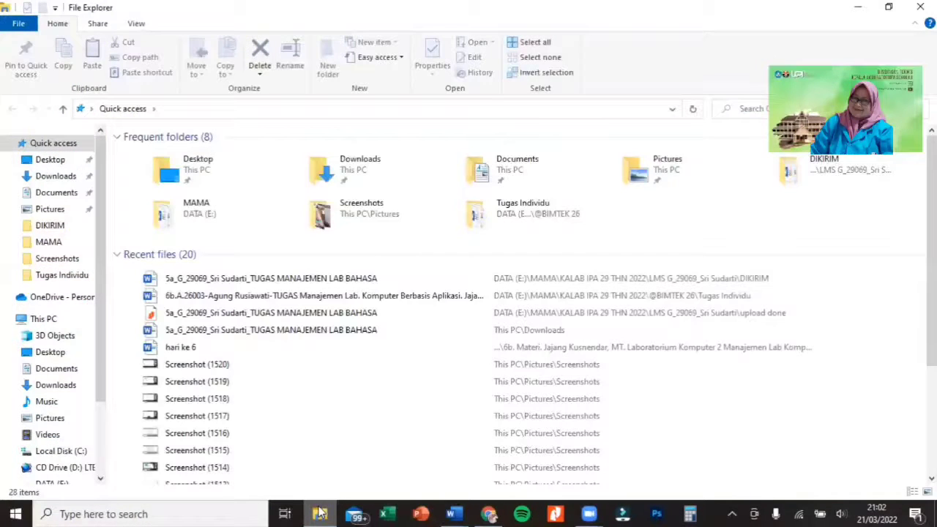
scroll(58, 292, "down", 1)
left_click(56, 295)
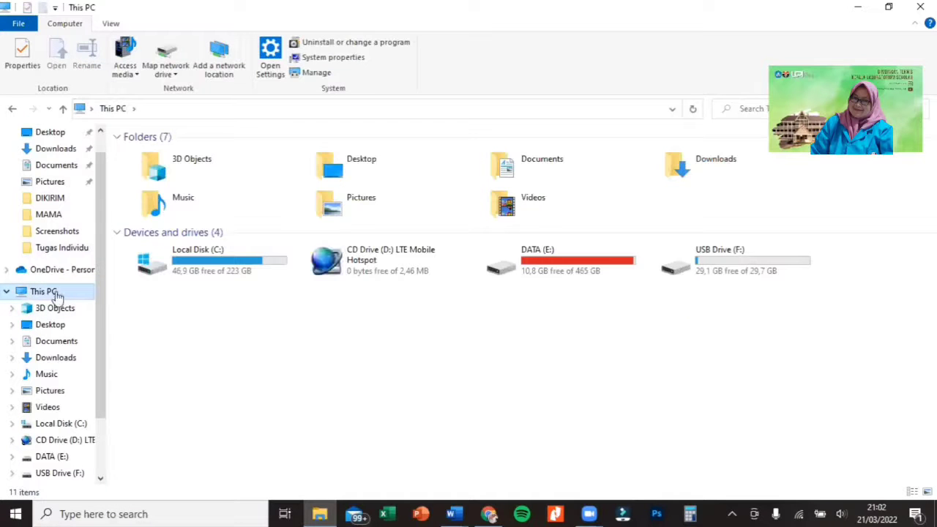
right_click(56, 295)
left_click(55, 472)
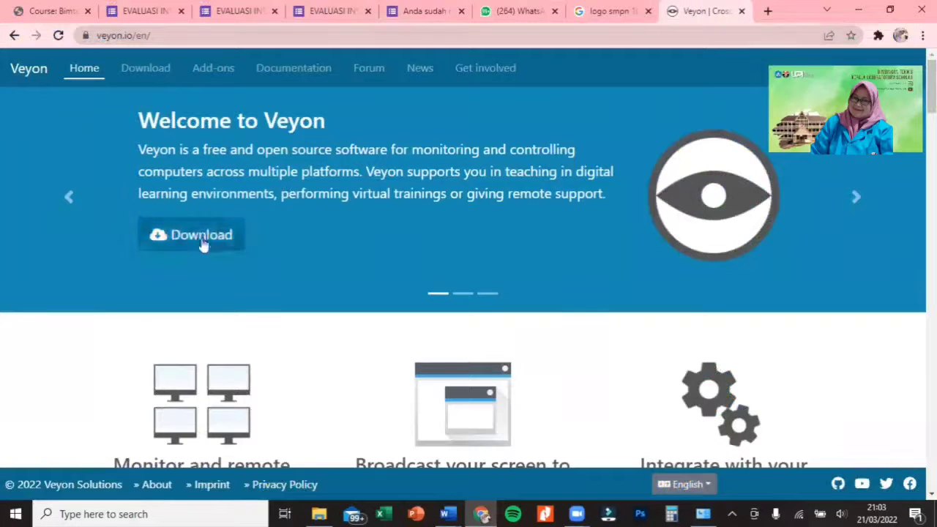
- Download the Windows 64 bit setup file from the Veyon download page in the browser
left_click(205, 242)
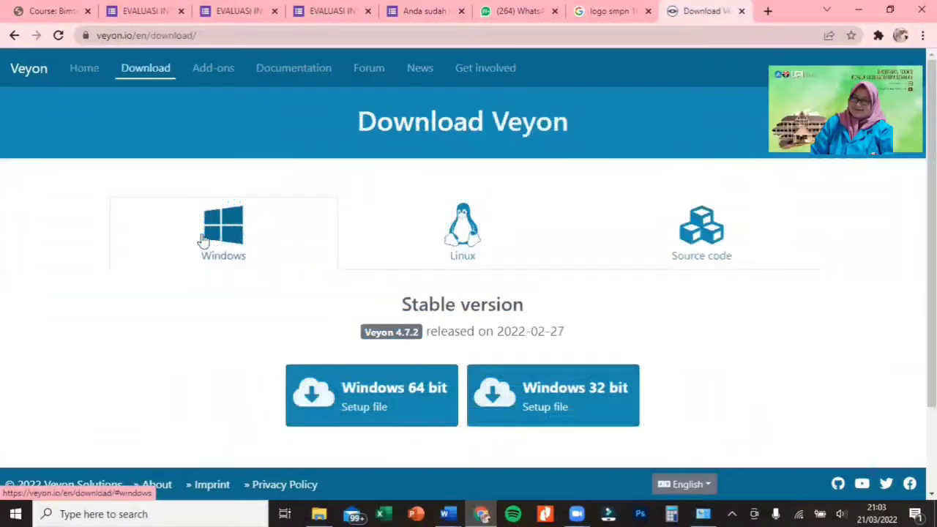
scroll(492, 397, "down", 1)
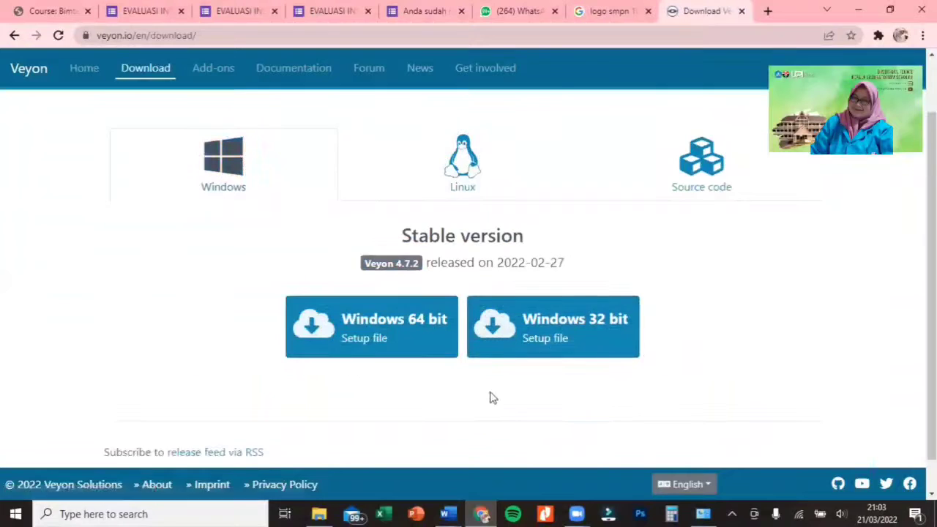
left_click(898, 5)
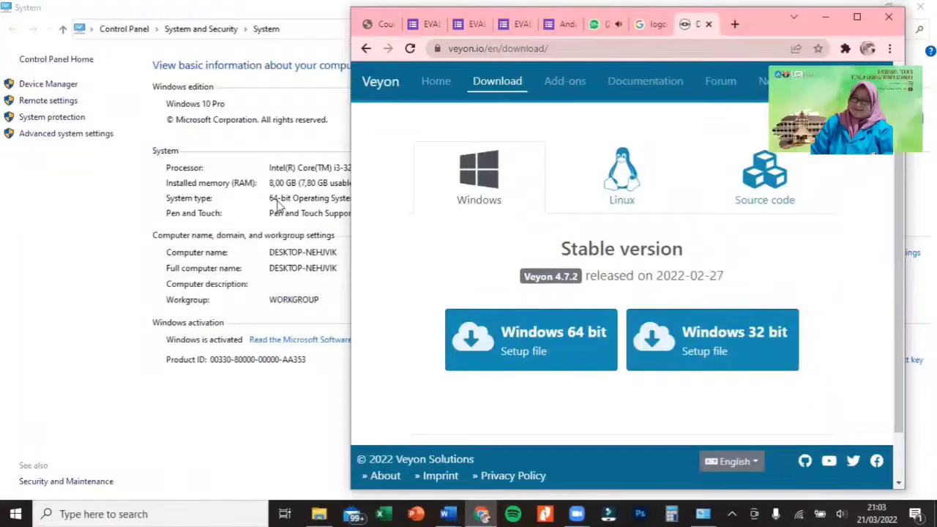
left_click(512, 336)
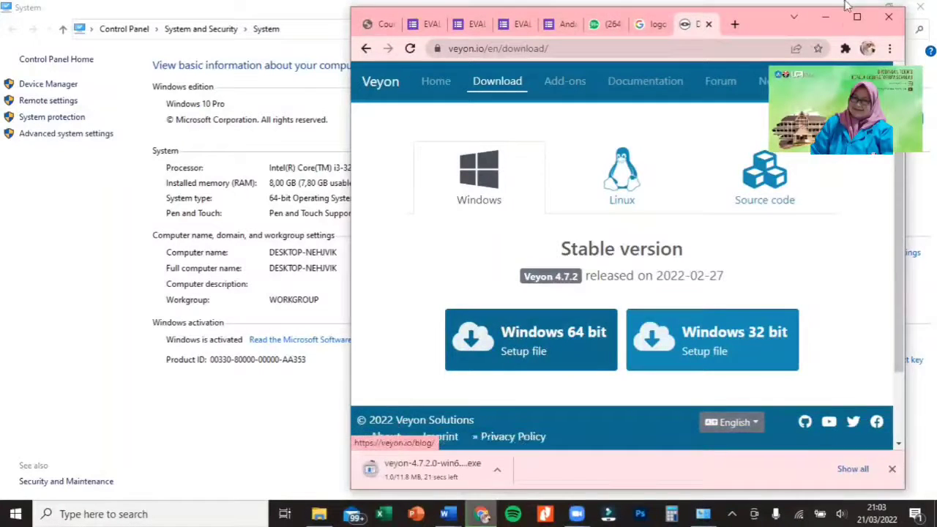
left_click(857, 16)
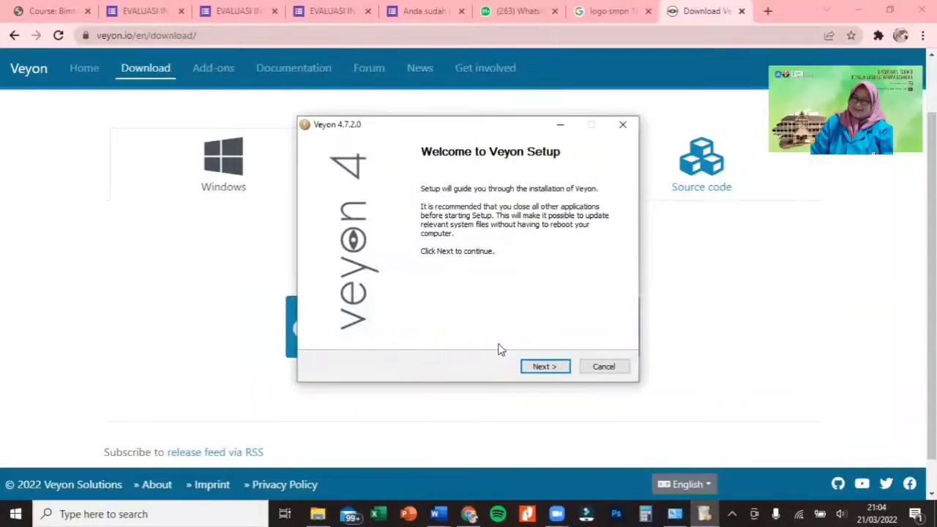
- Accept the Veyon license agreement in the installer and keep the destination folder C:\Program Files\Veyon
left_click(543, 368)
scroll(448, 226, "down", 18)
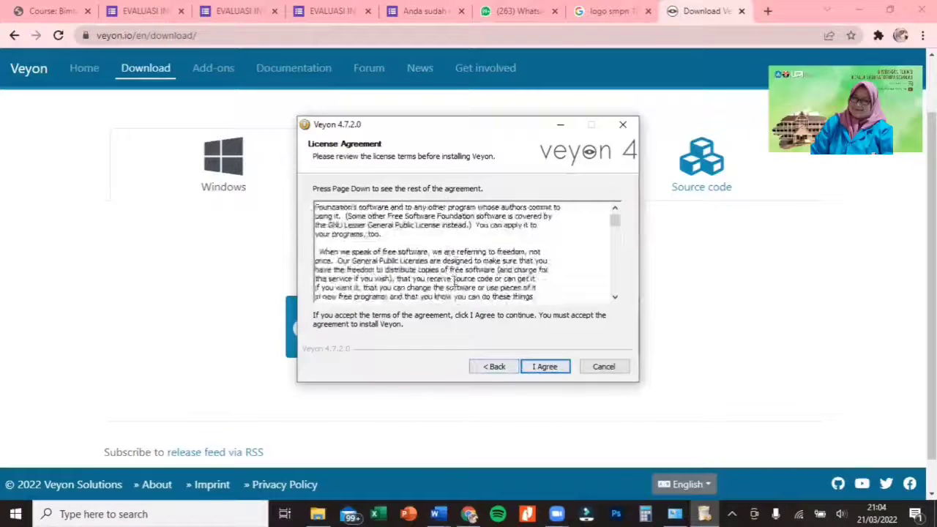
left_click(560, 374)
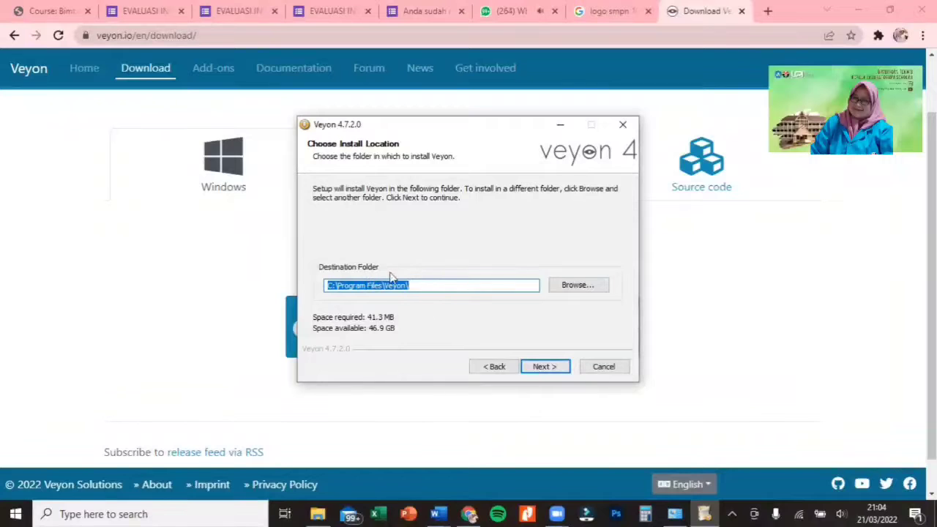
left_click(552, 368)
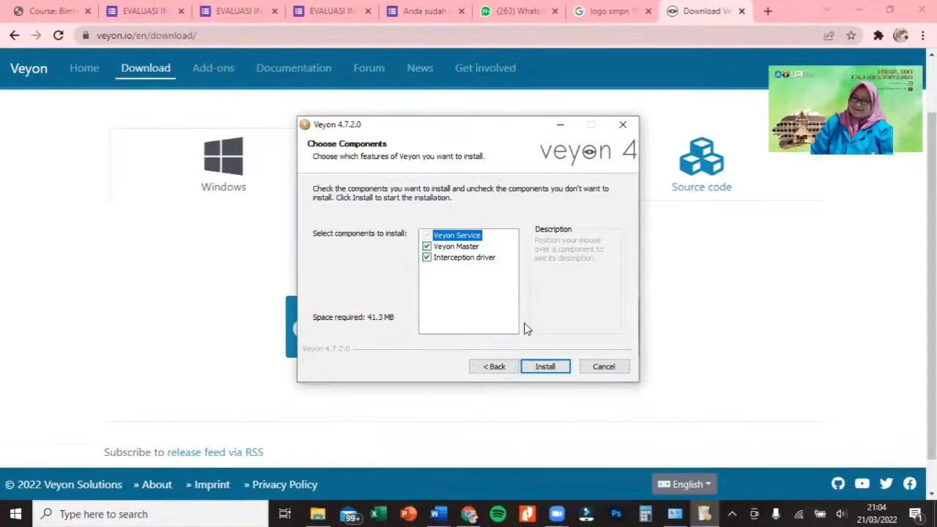
- Install Veyon with the Veyon Master and Interception driver components, and finish setup with Veyon Configurator set to run
left_click(427, 247)
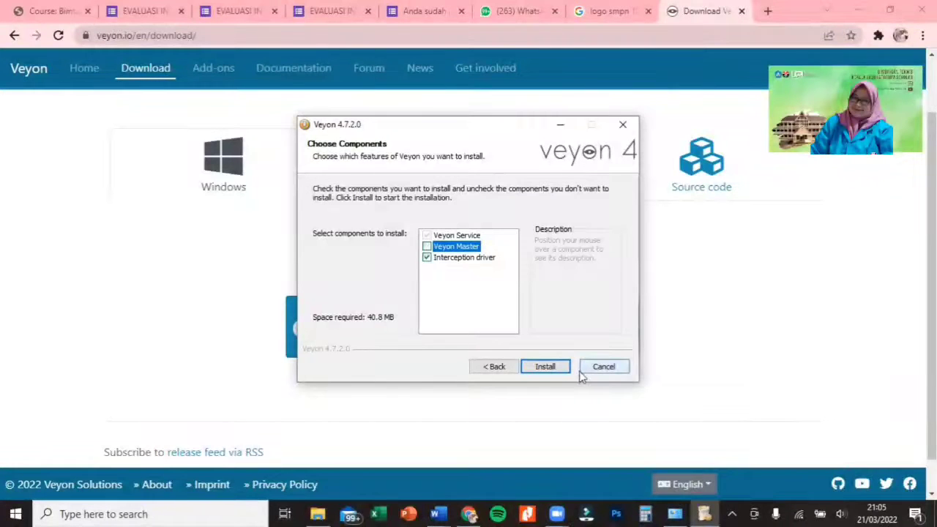
left_click(427, 248)
left_click(427, 247)
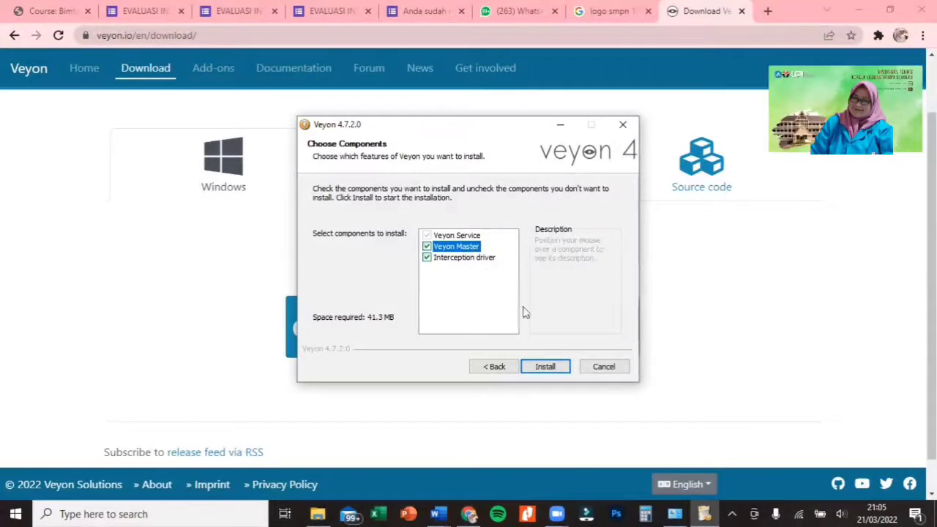
left_click(558, 367)
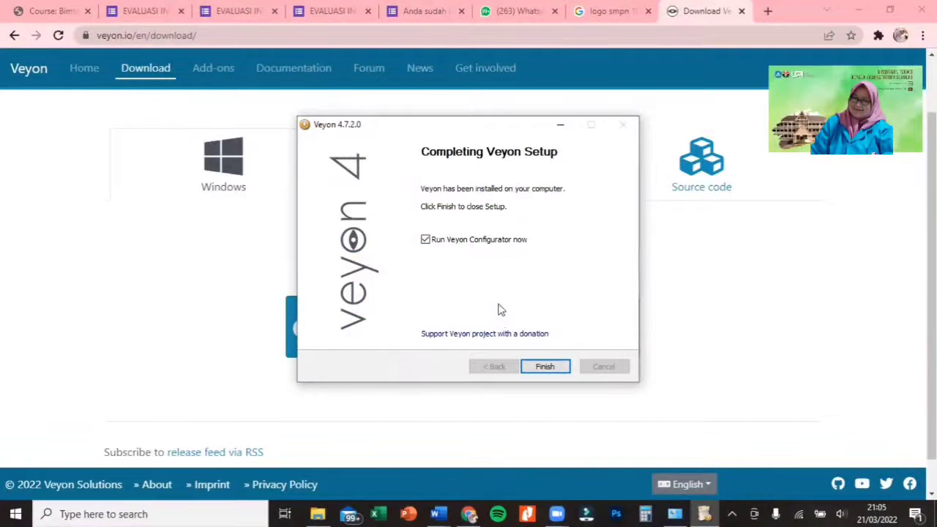
left_click(545, 367)
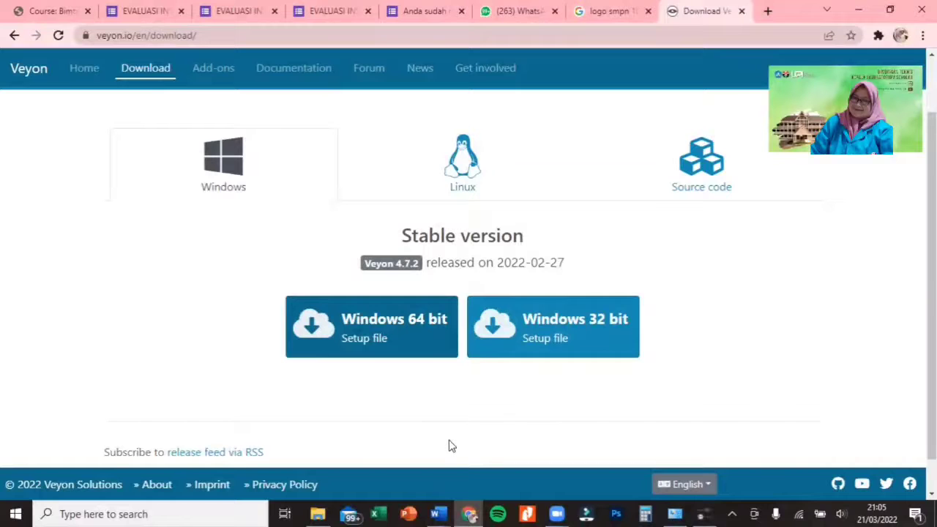
- Bring up Veyon Configurator and set its interface language to Indonesian - Indonesia (id_ID)
left_click(703, 514)
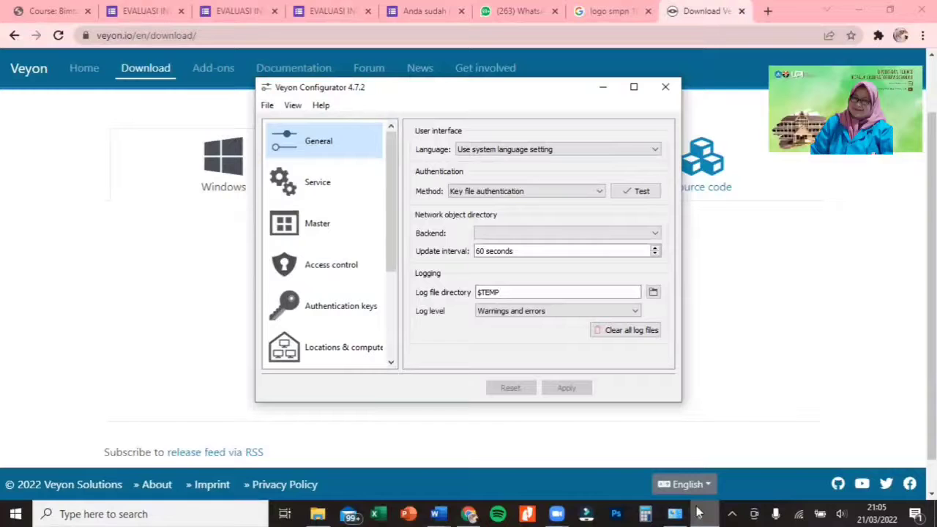
left_click(562, 151)
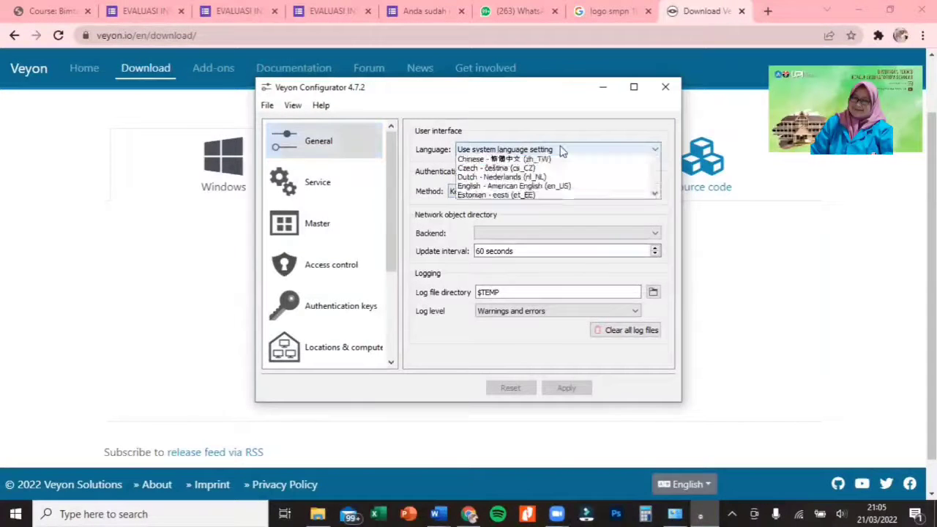
key("i")
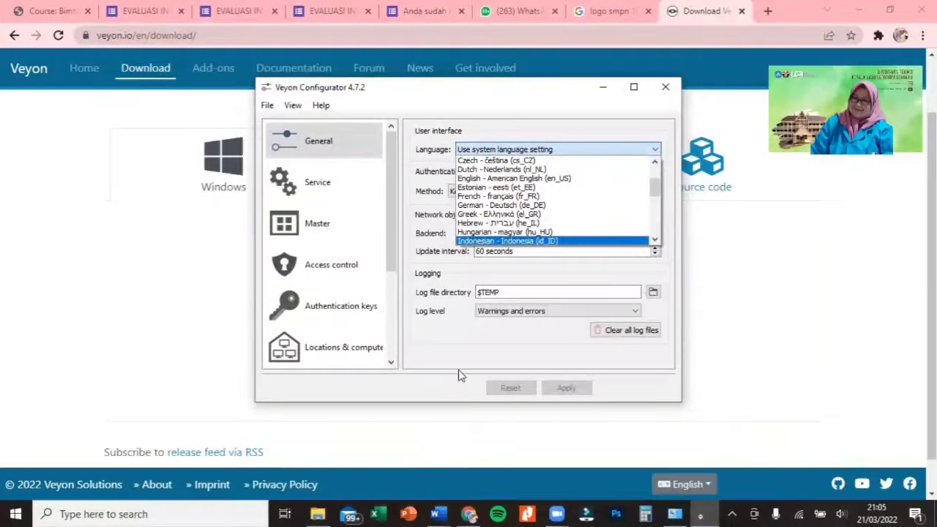
left_click(530, 242)
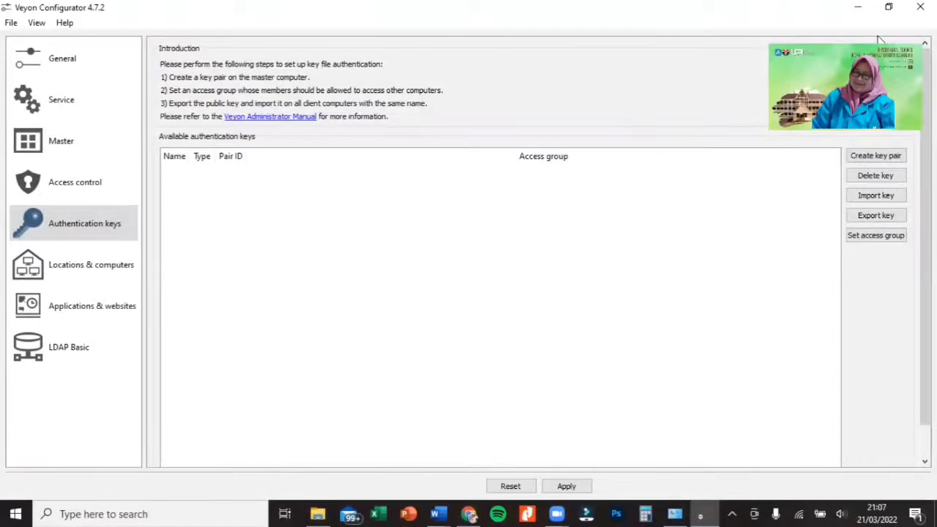
- Create an authentication key pair, naming it with the prefix "lab-" followed by the owner's short name
left_click(867, 158)
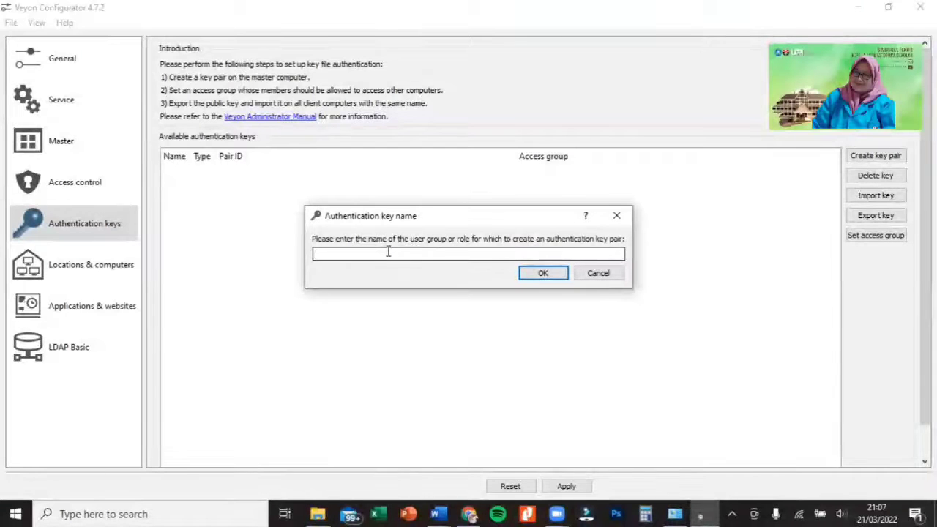
type("lab")
type("-ss")
type("dkda")
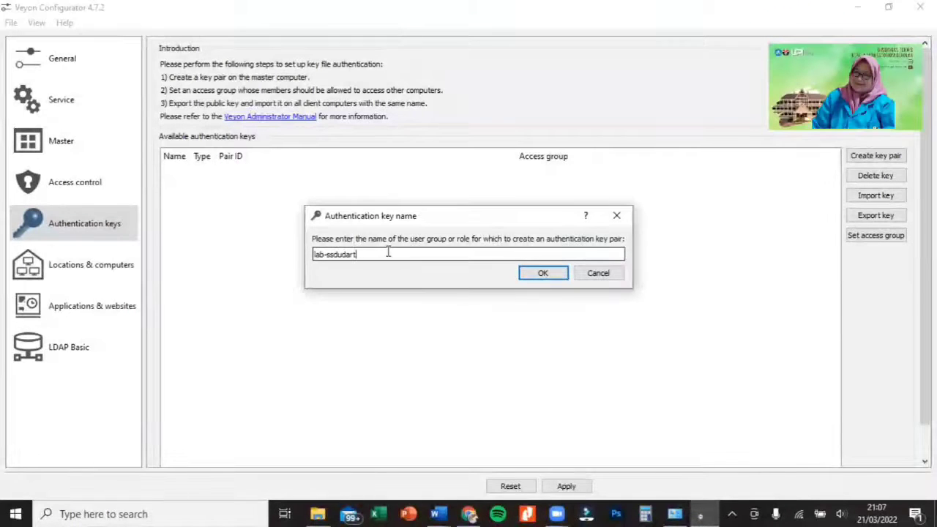
key("BackSpace")
key("BackSpace")
key("BackSpace")
type("sudart")
left_click(545, 274)
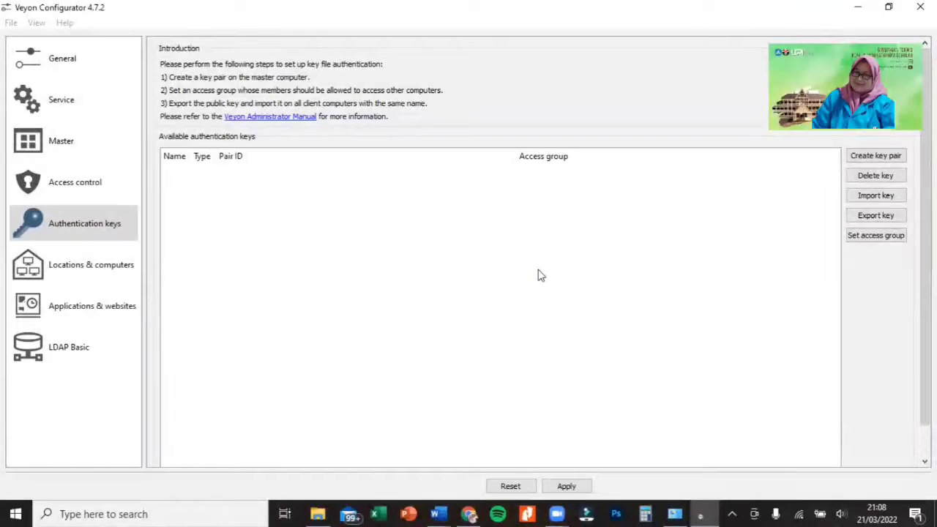
left_click(595, 280)
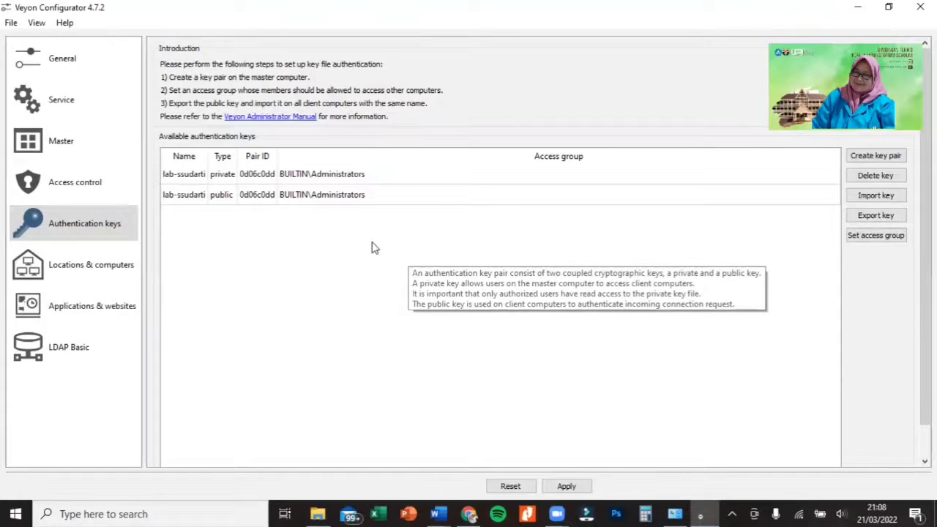
- Export the public key of the lab key pair as a .pem key file to the Downloads folder
left_click(223, 196)
left_click(875, 215)
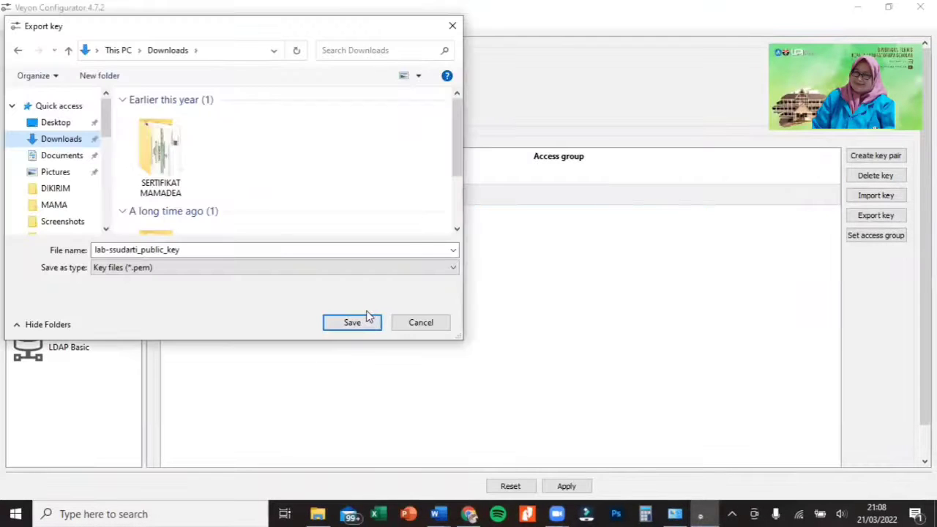
left_click(359, 320)
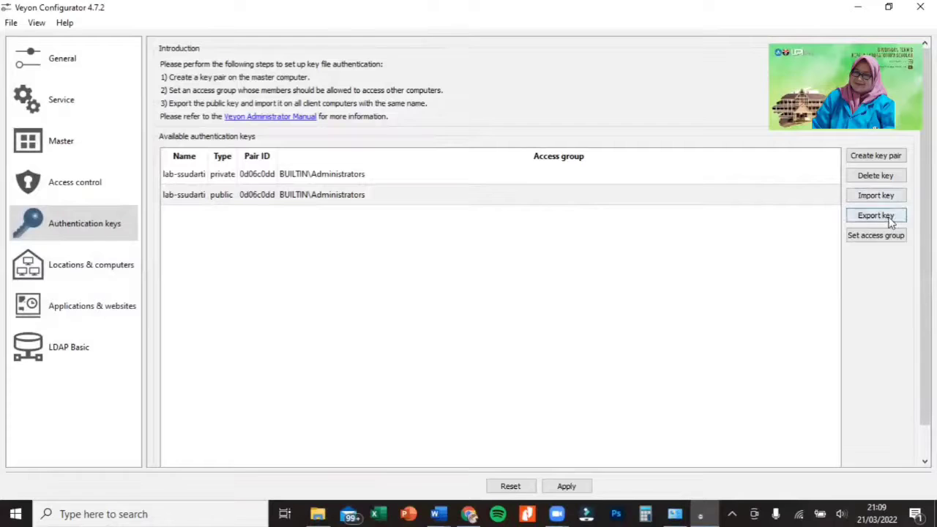
left_click(875, 216)
left_click(53, 138)
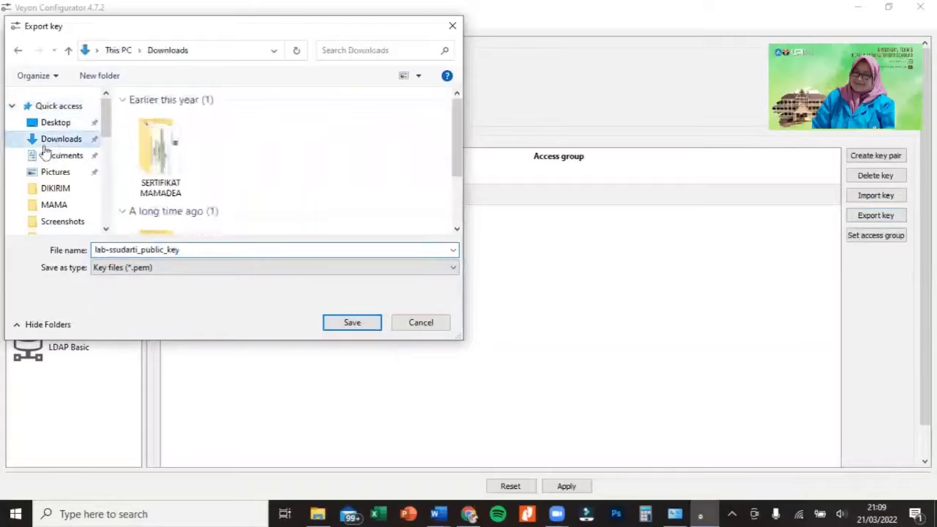
scroll(50, 199, "down", 1)
scroll(50, 199, "down", 2)
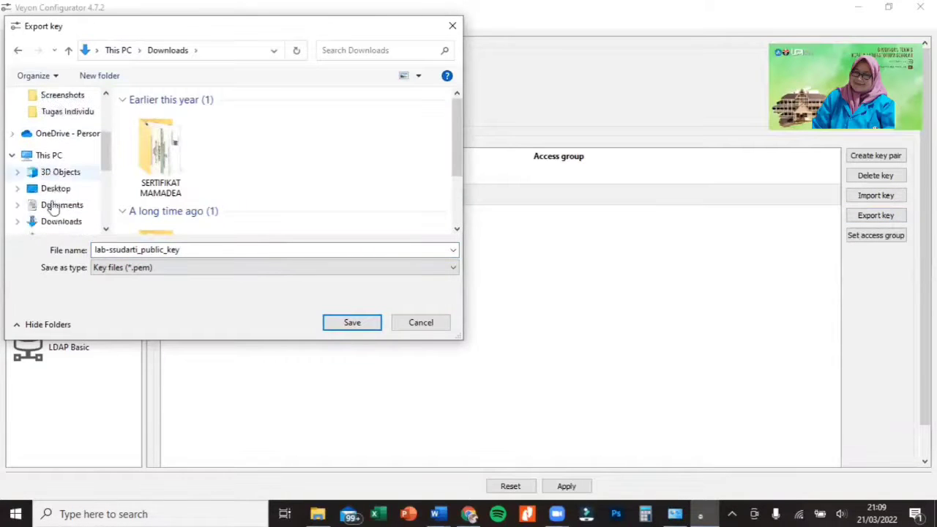
left_click(63, 204)
scroll(249, 161, "down", 2)
scroll(249, 161, "up", 2)
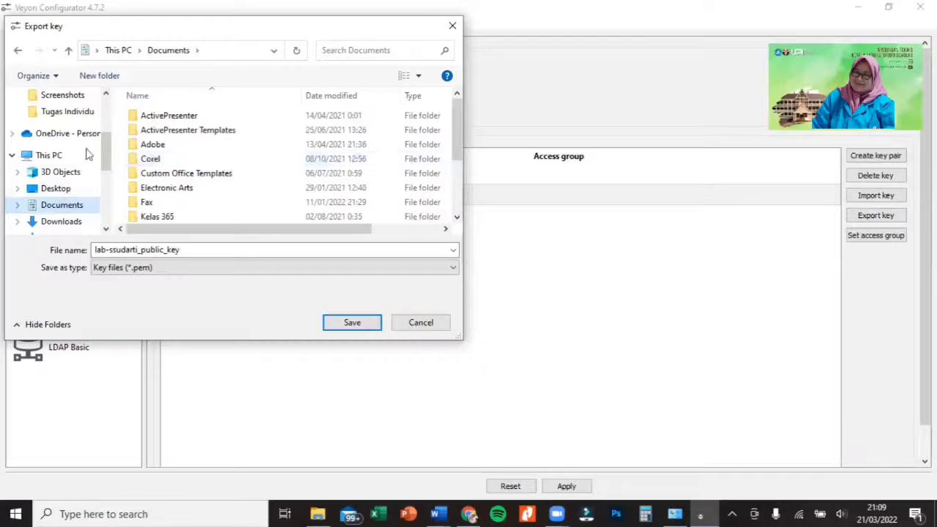
scroll(63, 146, "up", 3)
left_click(62, 139)
left_click(352, 323)
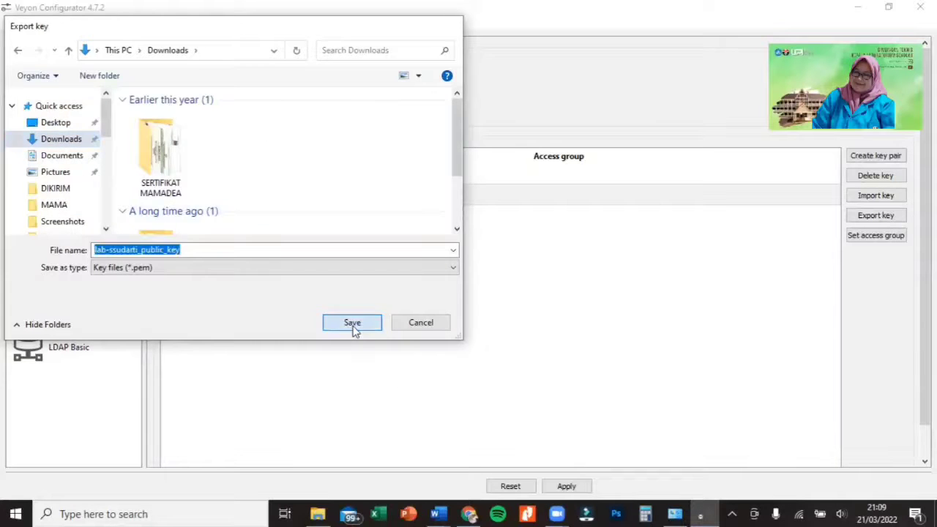
left_click(605, 273)
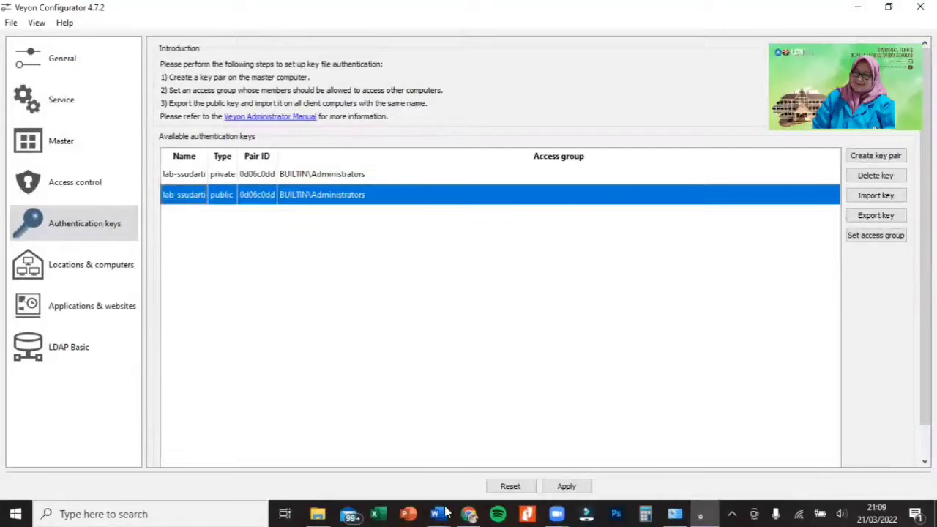
- Switch to WhatsApp Web and send the exported public key file from Downloads in the open contact's chat
left_click(469, 514)
left_click(516, 11)
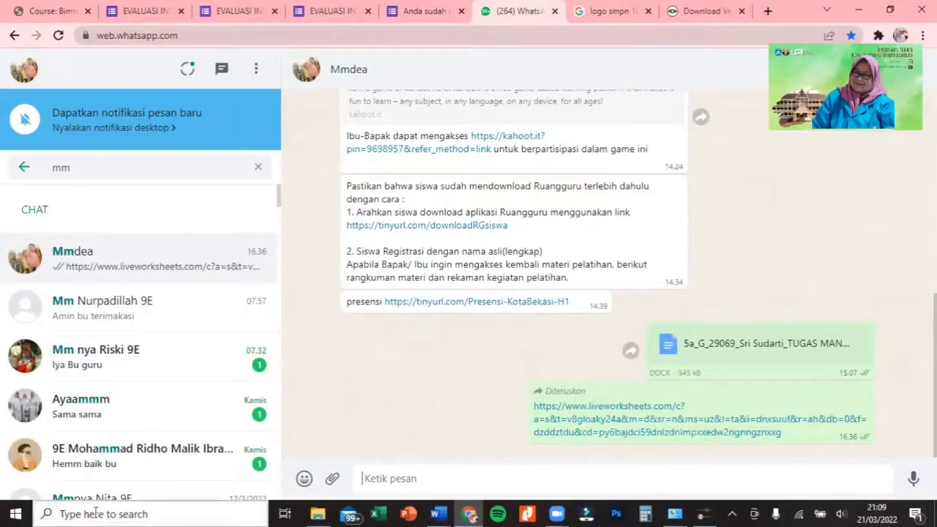
left_click(318, 514)
left_click(889, 7)
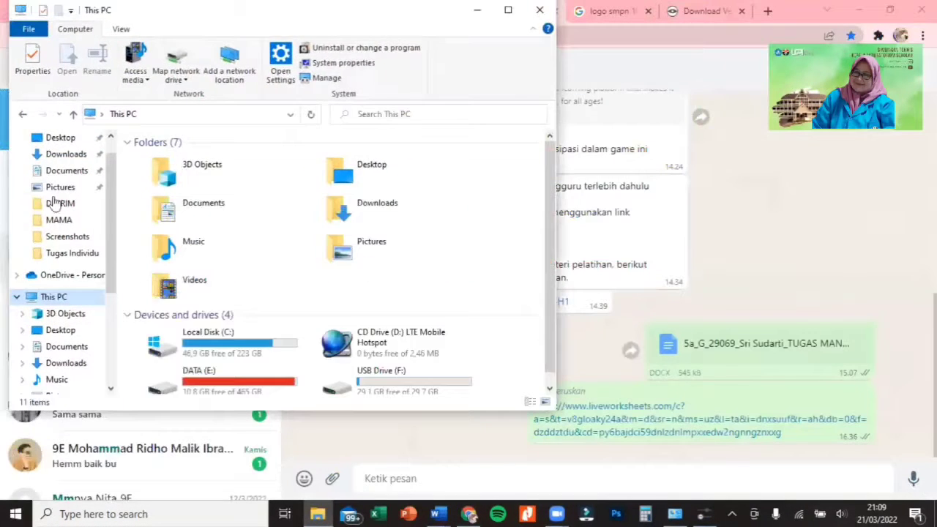
left_click(65, 154)
left_click(232, 179)
left_click_drag(232, 181, 769, 259)
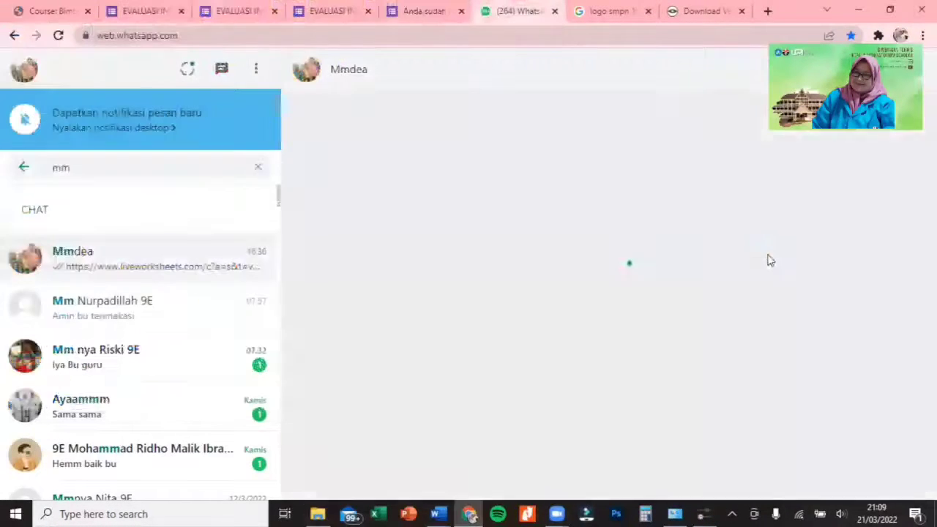
key("Return")
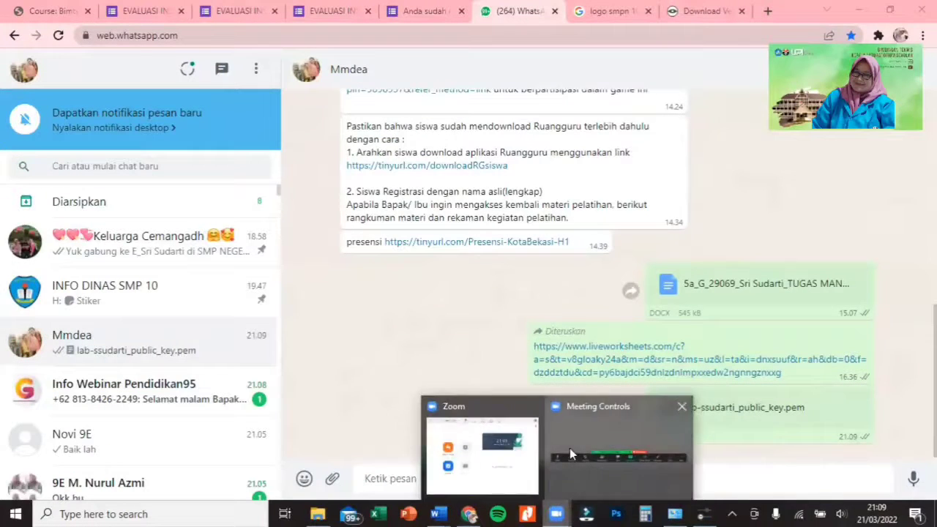
- Switch from WhatsApp Web back to Veyon Configurator and open the Locations & computers settings
left_click(569, 448)
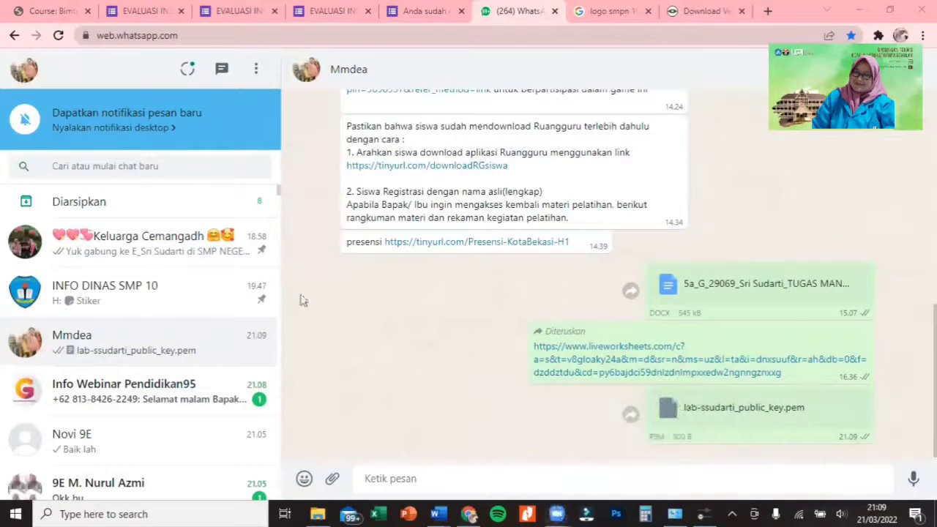
left_click(704, 513)
scroll(344, 297, "down", 1)
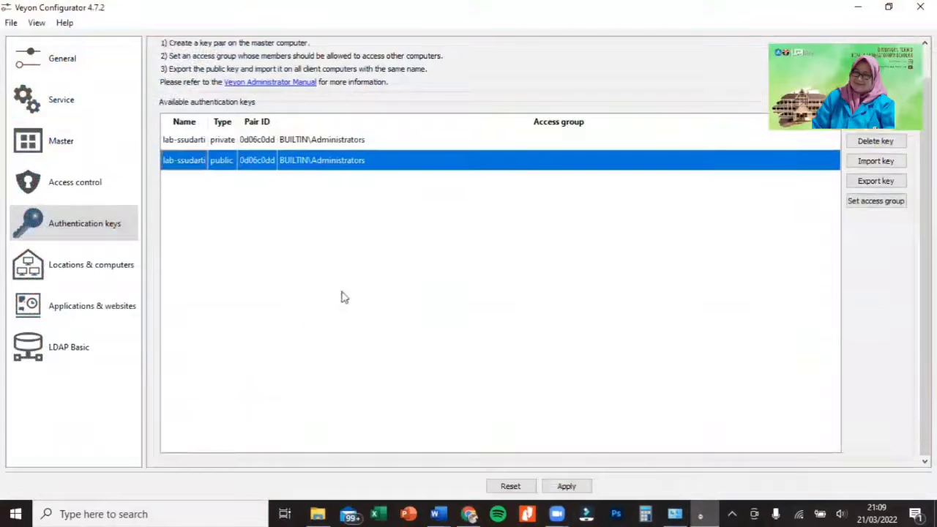
left_click(77, 272)
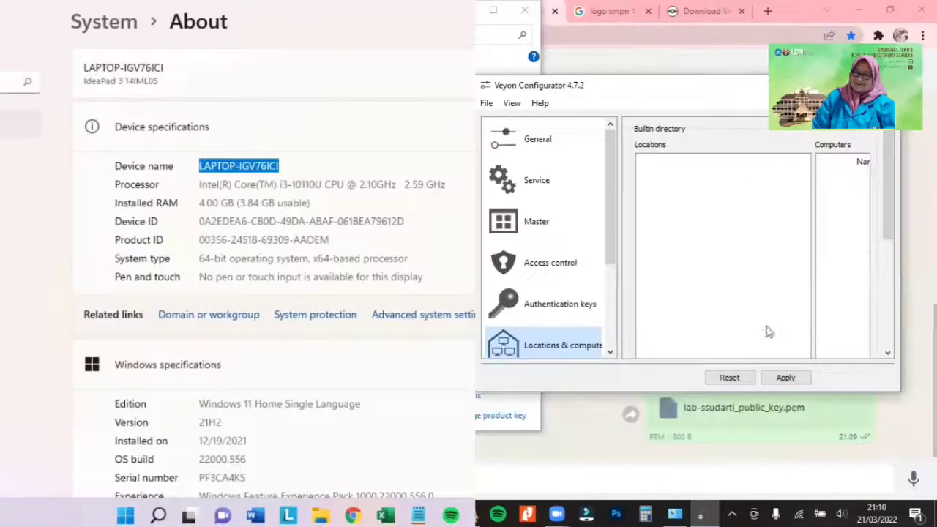
- Add a new location to the builtin directory and name it "Lab IPA"
scroll(673, 188, "down", 5)
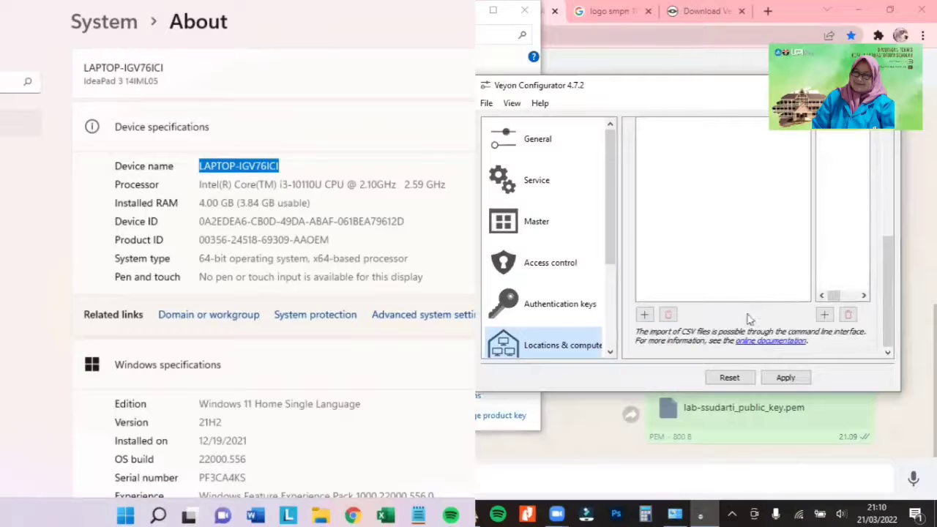
scroll(571, 307, "down", 2)
scroll(830, 310, "up", 5)
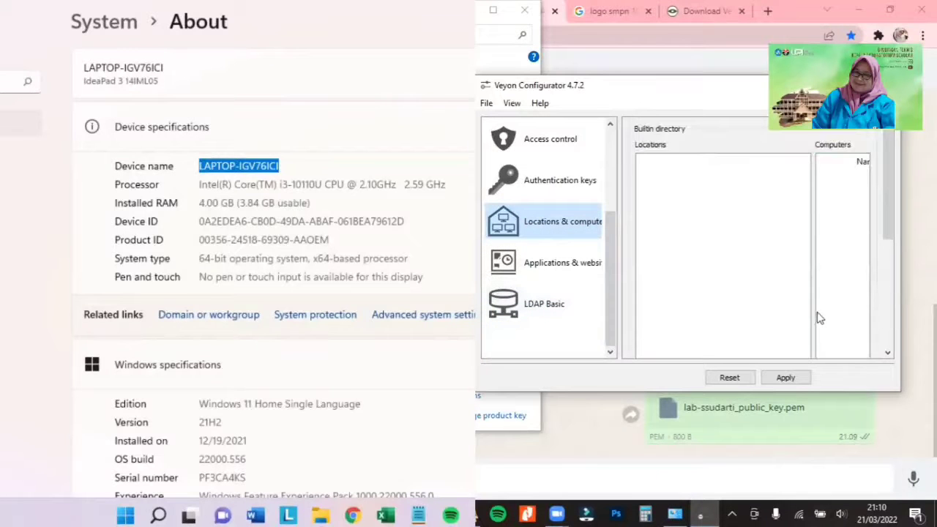
scroll(680, 190, "down", 5)
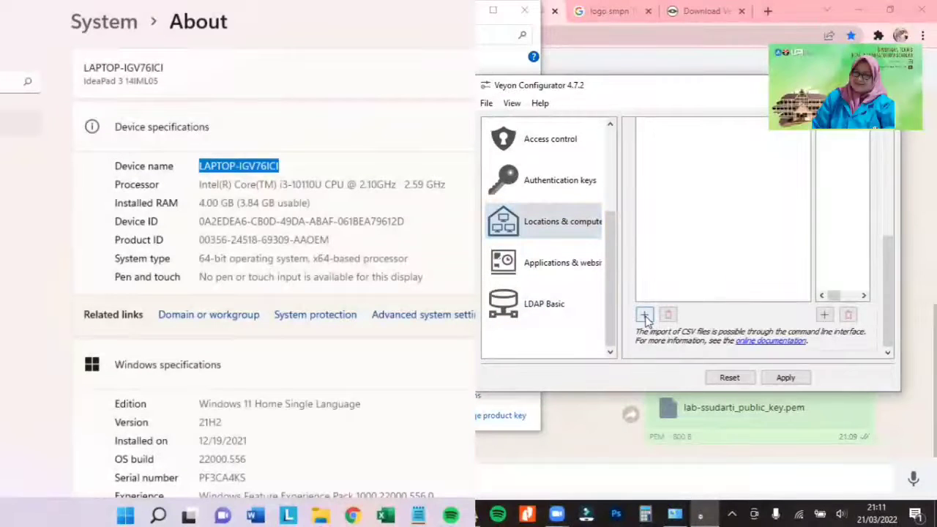
left_click(645, 320)
left_click(679, 167)
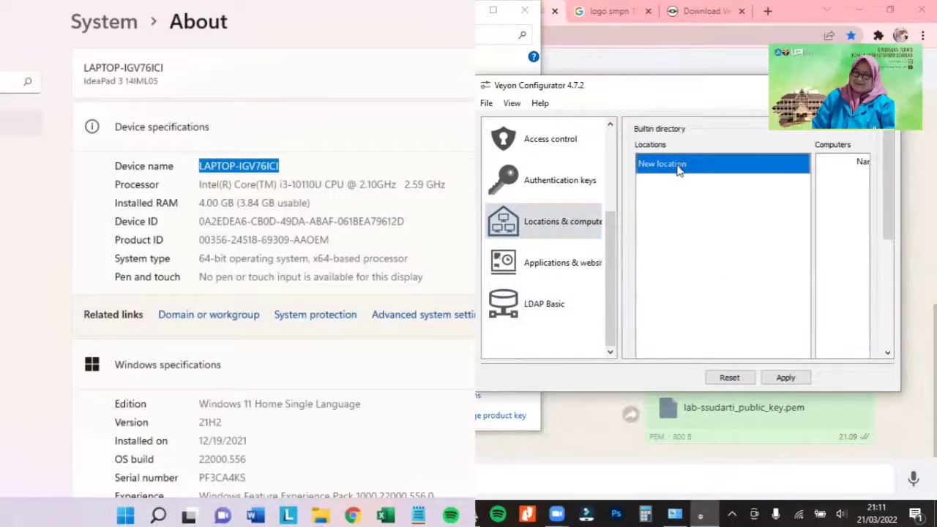
double_click(679, 170)
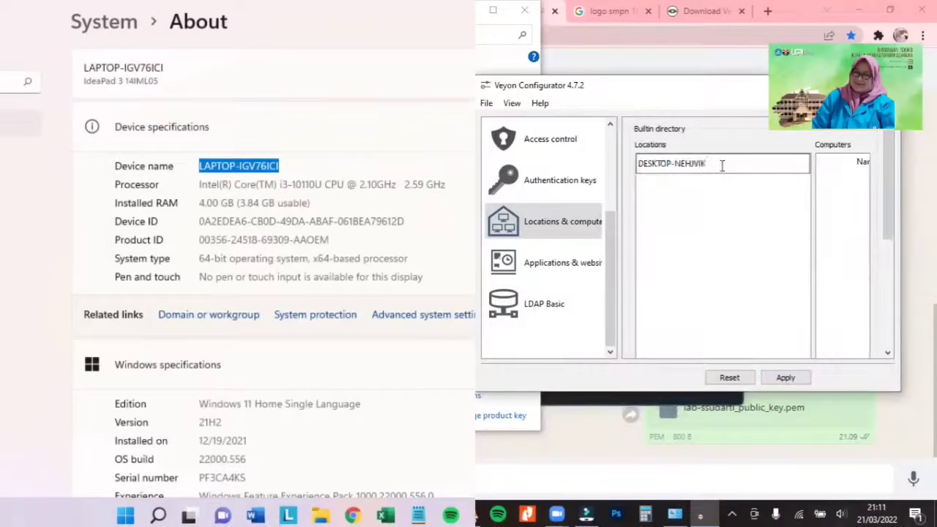
left_click_drag(722, 166, 584, 153)
type("Lab IPA")
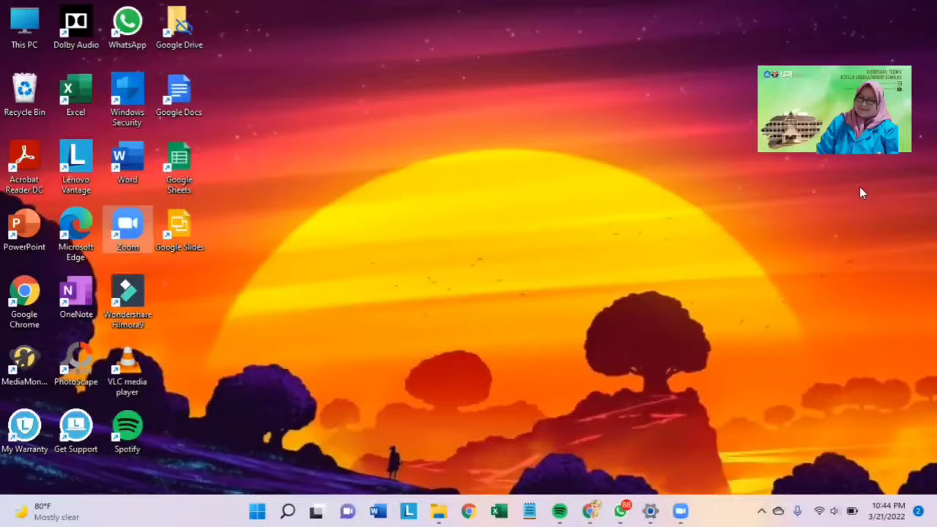
- On the client computer, look up the system type in the properties of This PC
left_click(439, 511)
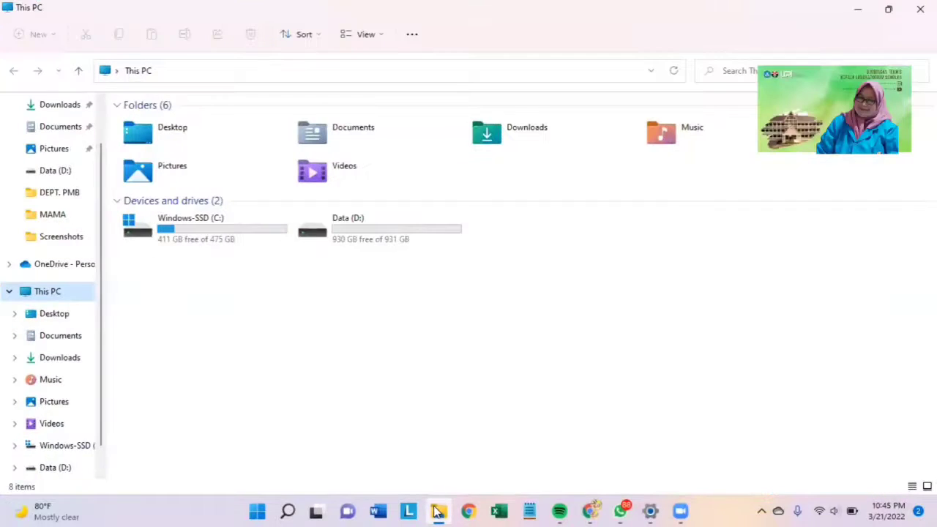
right_click(69, 300)
left_click(107, 436)
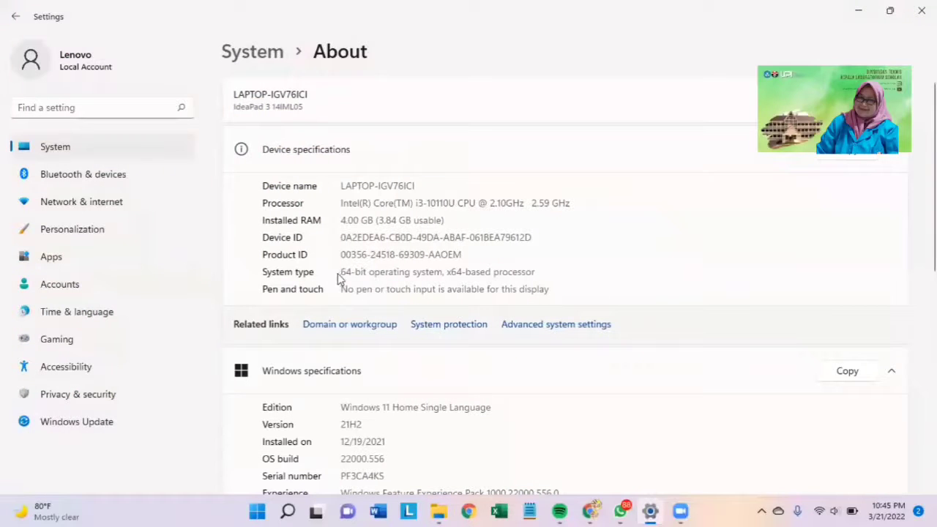
left_click_drag(344, 272, 410, 275)
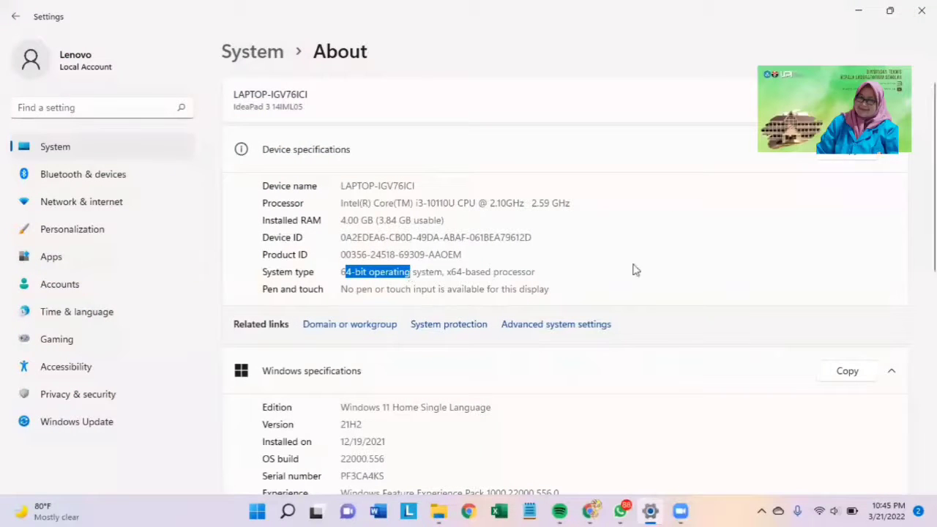
- Switch to Chrome, download the Windows 64 bit Veyon setup as veyon-4.7.2.0-win64-setup into Downloads, and launch it
left_click(590, 511)
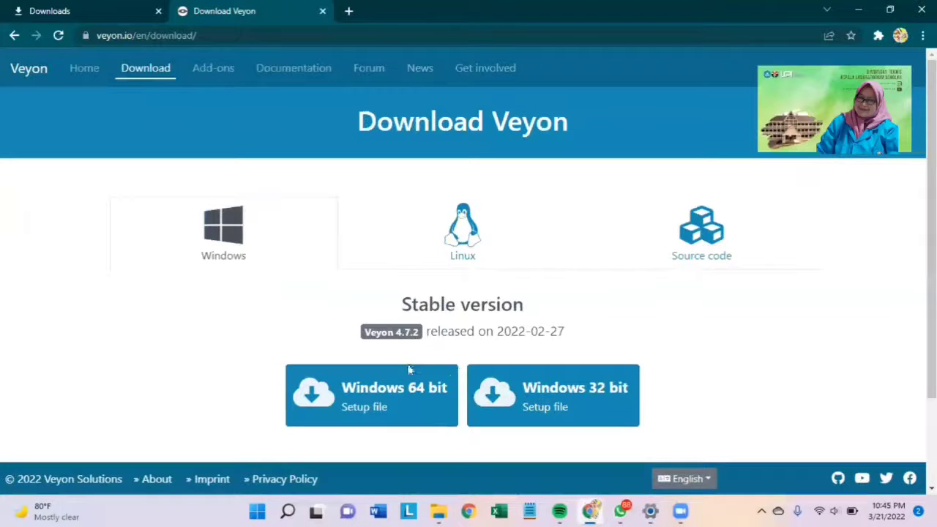
left_click(390, 395)
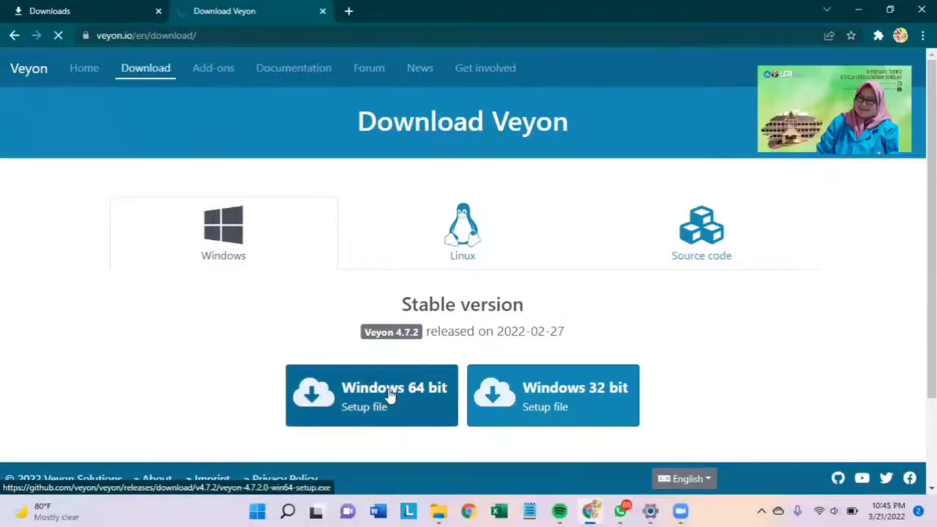
left_click(160, 146)
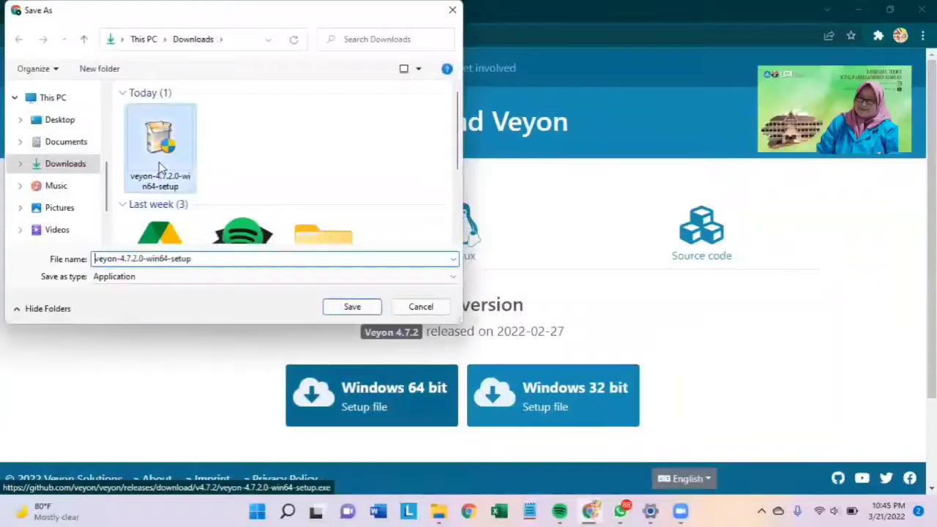
left_click(351, 308)
left_click(509, 261)
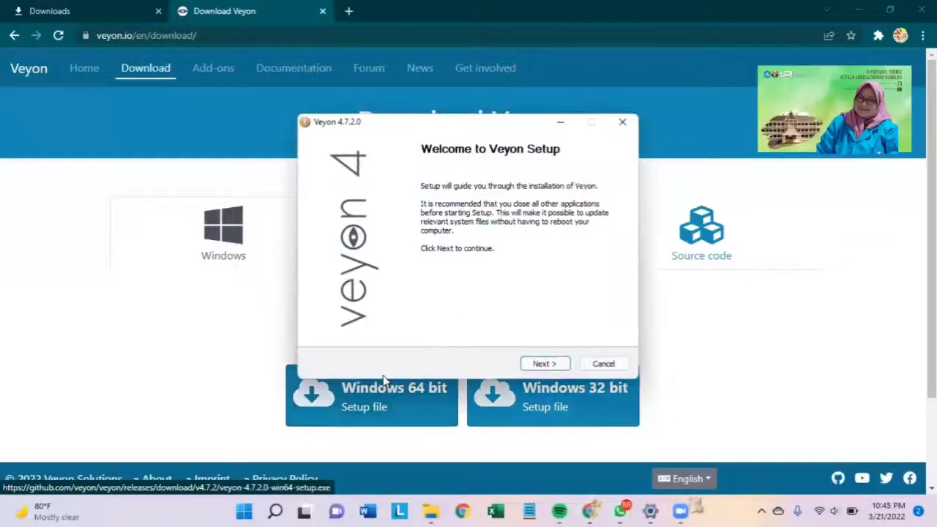
- Install Veyon in C:\Program Files\Veyon without the Veyon Master component, leaving Veyon Configurator set to run on finishing
left_click(546, 363)
left_click(548, 363)
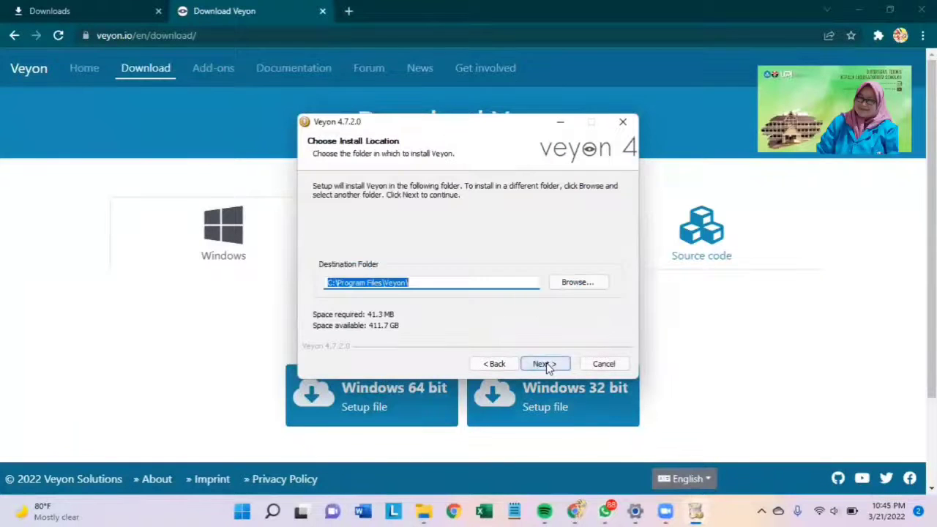
left_click(546, 363)
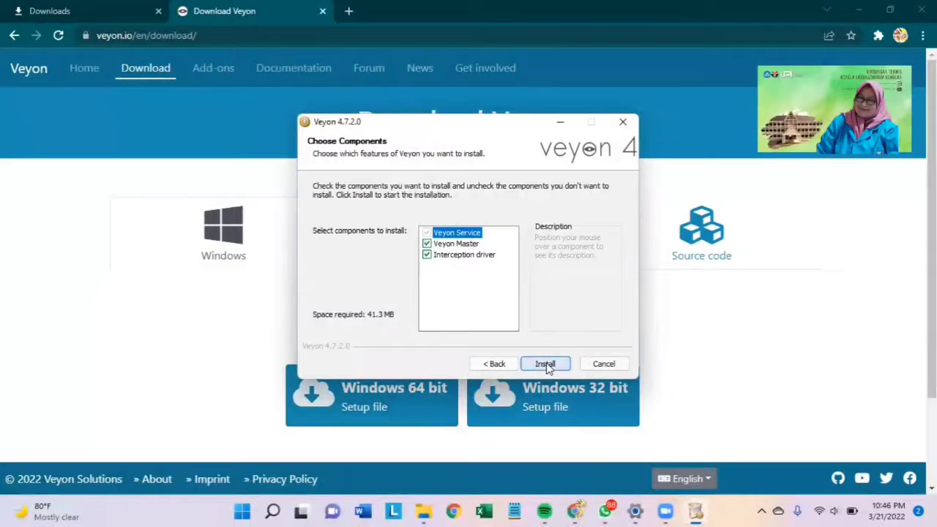
mouse_move(437, 247)
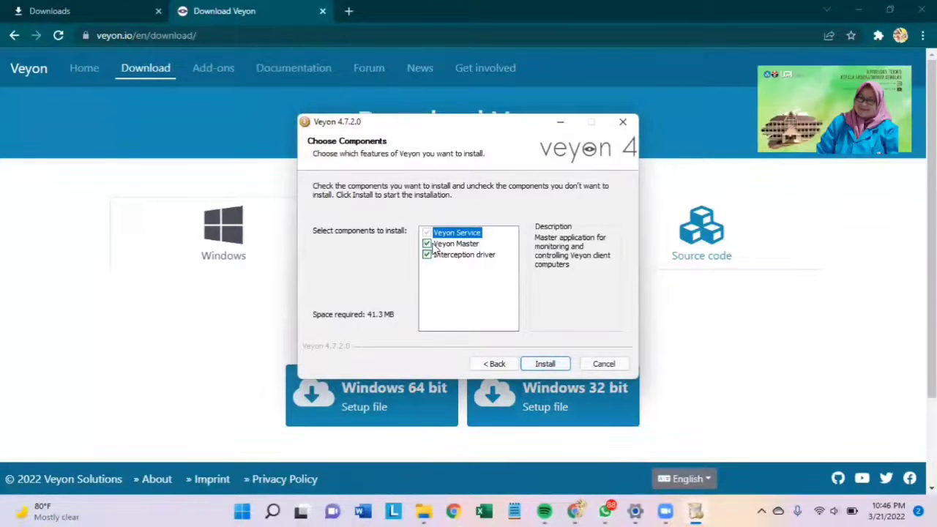
left_click(427, 243)
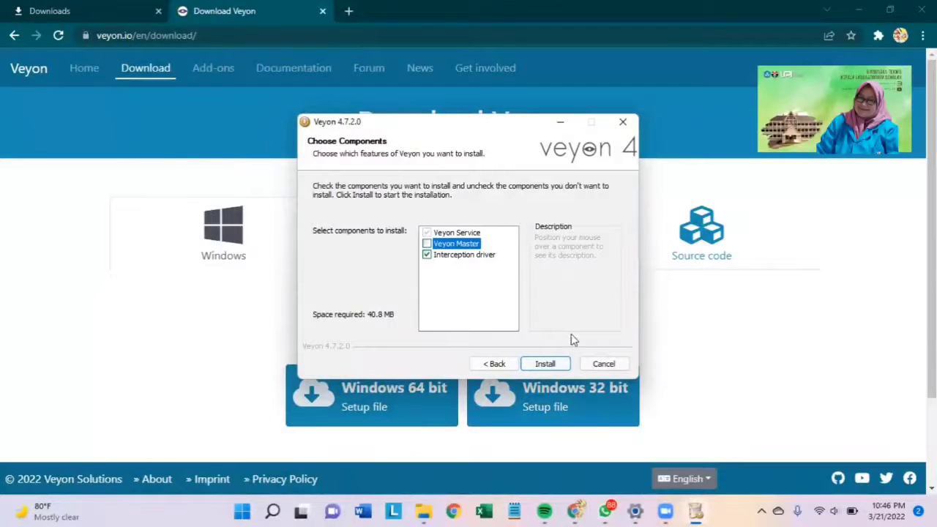
left_click(545, 364)
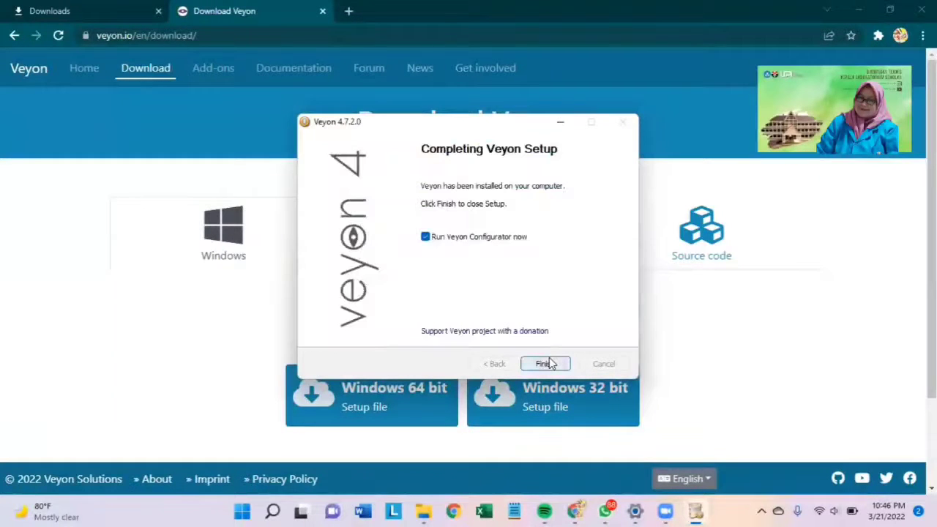
left_click(546, 364)
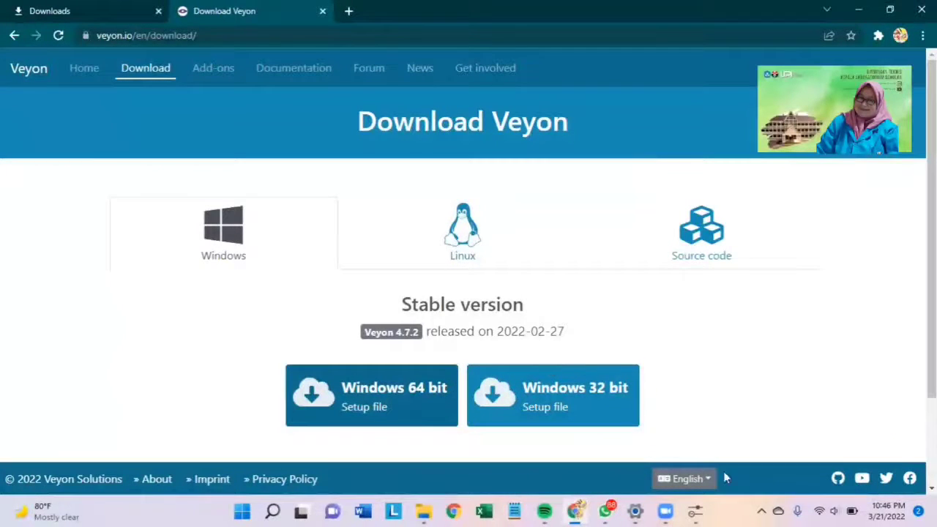
- Bring up Veyon Configurator maximized and review its authentication method, Service, Master and Access control settings
left_click(697, 512)
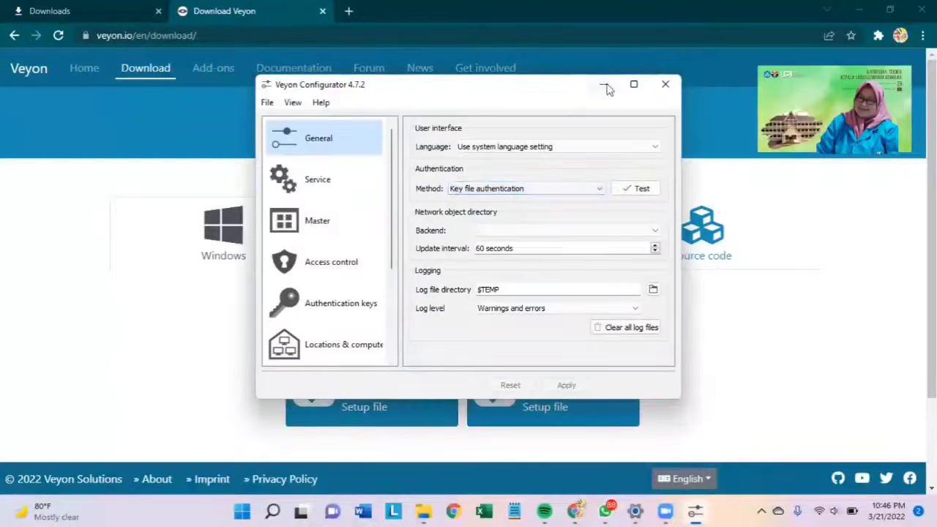
left_click(634, 85)
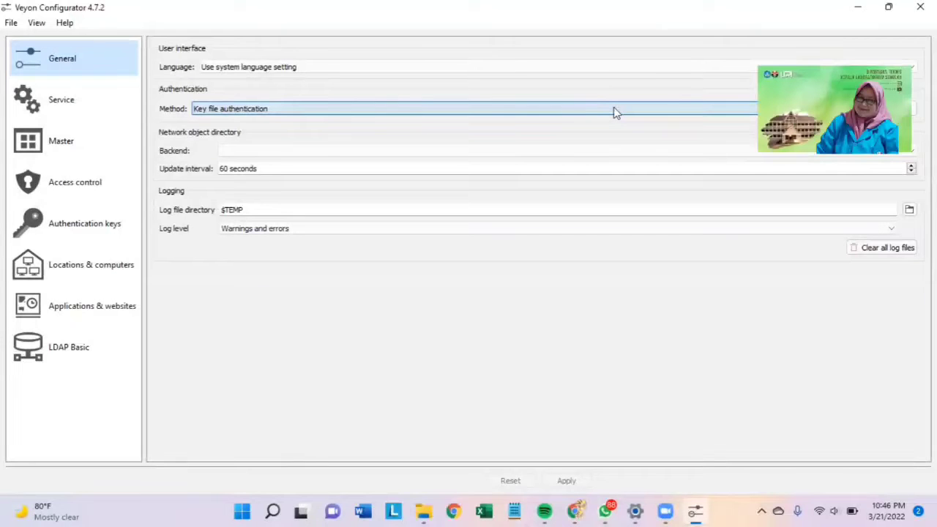
left_click(615, 112)
left_click(615, 112)
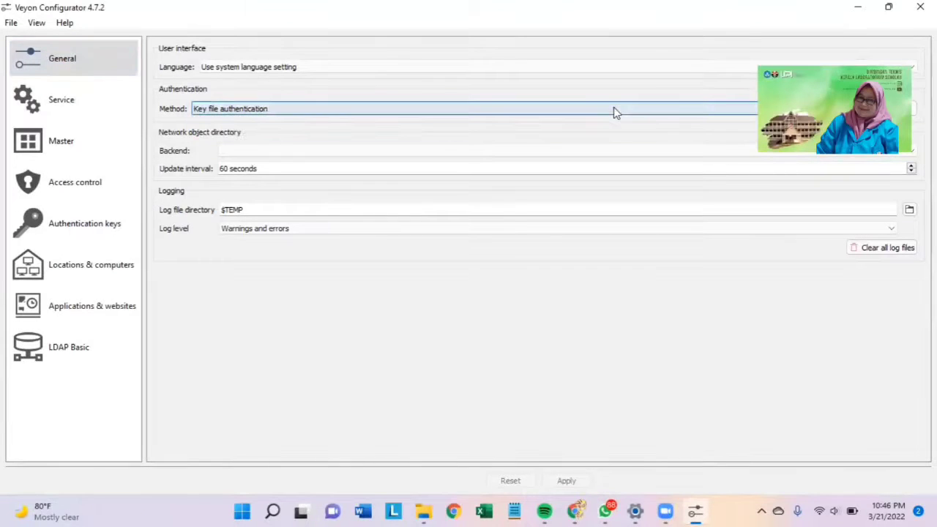
left_click(83, 115)
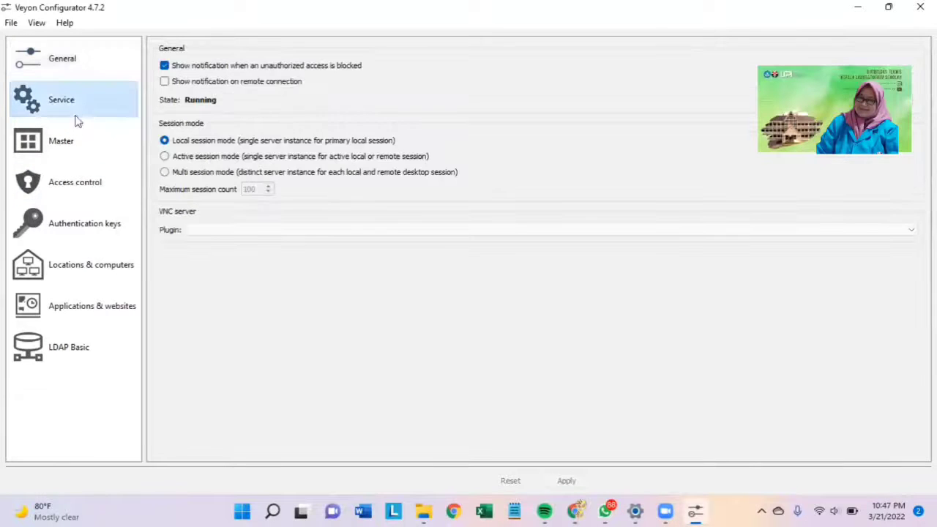
left_click(65, 146)
left_click(65, 172)
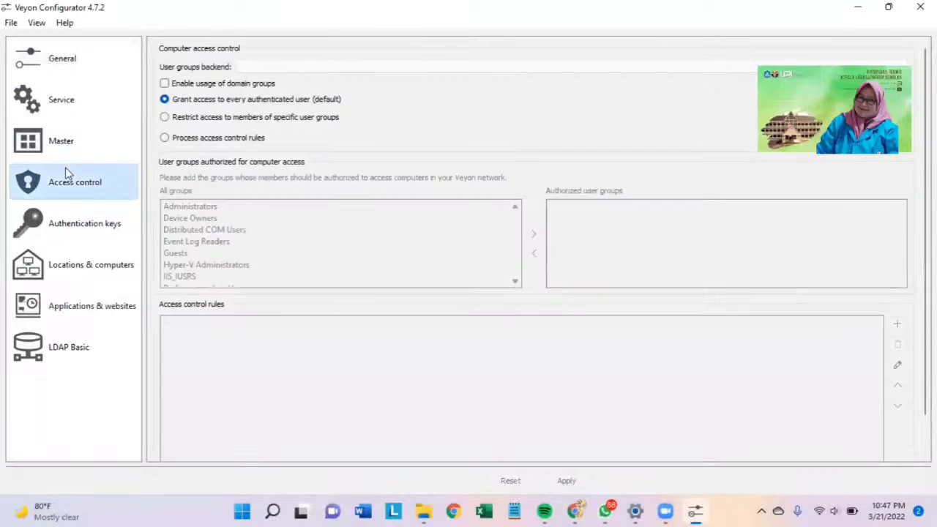
- Delete the existing lab public key from the available authentication keys
left_click(59, 239)
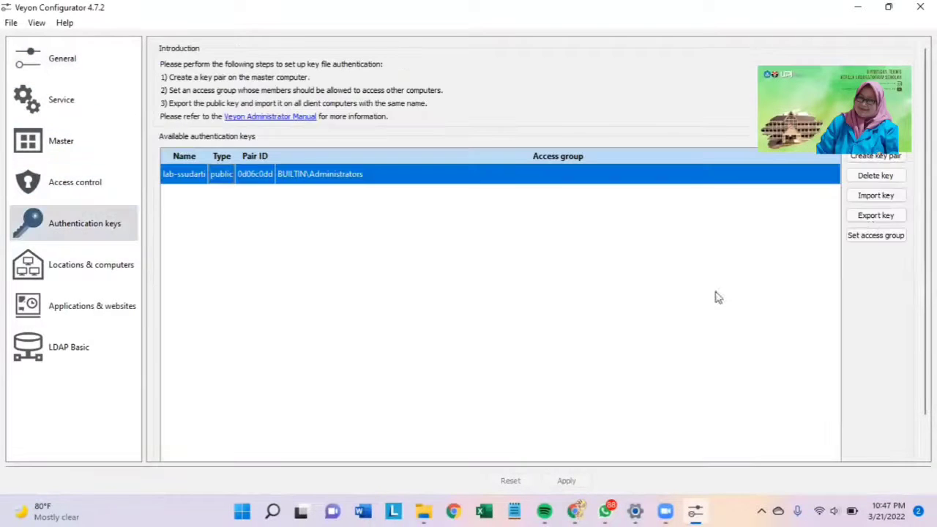
left_click(875, 175)
left_click(518, 268)
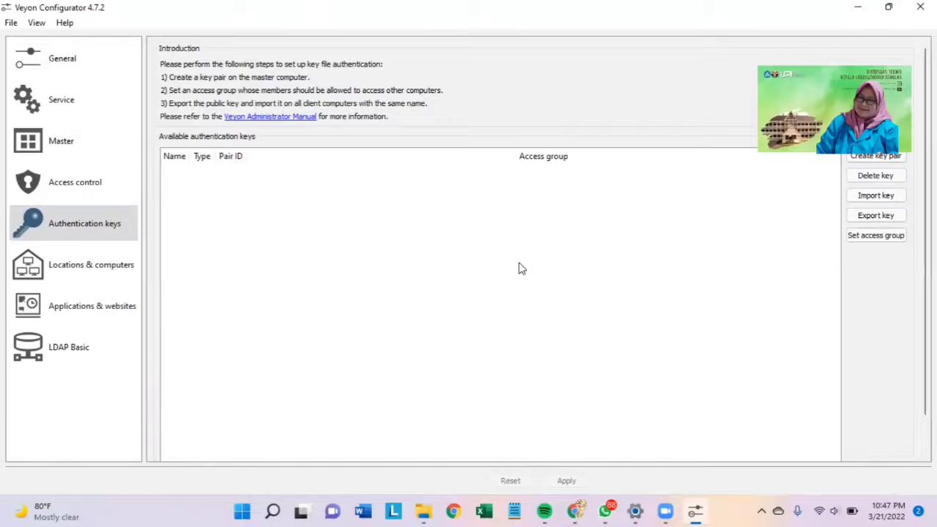
- Import the lab public key .pem file from Downloads as an authentication key, keeping the suggested key name
left_click(871, 196)
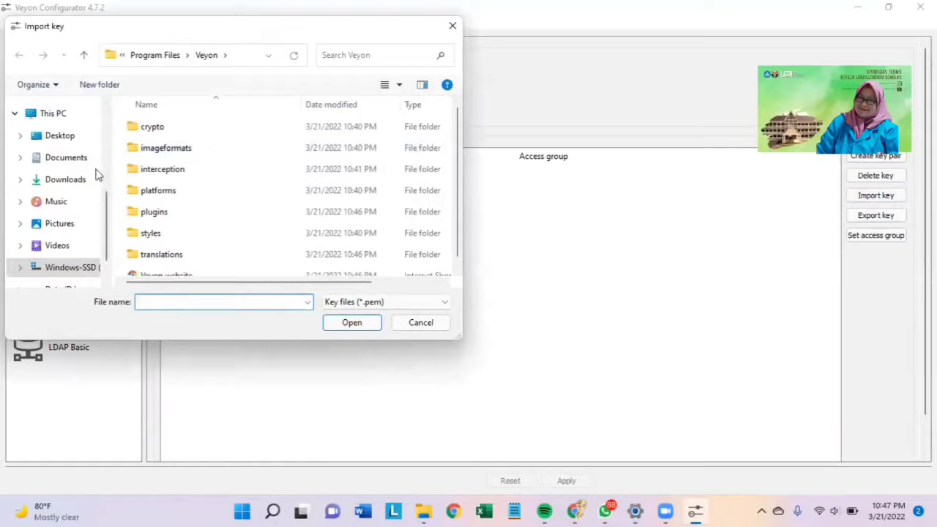
left_click(67, 180)
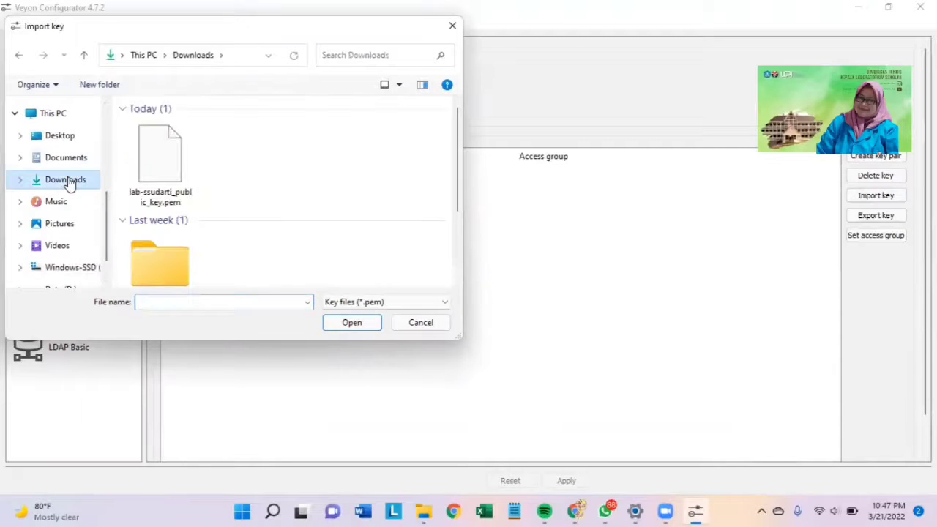
left_click(141, 161)
left_click(361, 327)
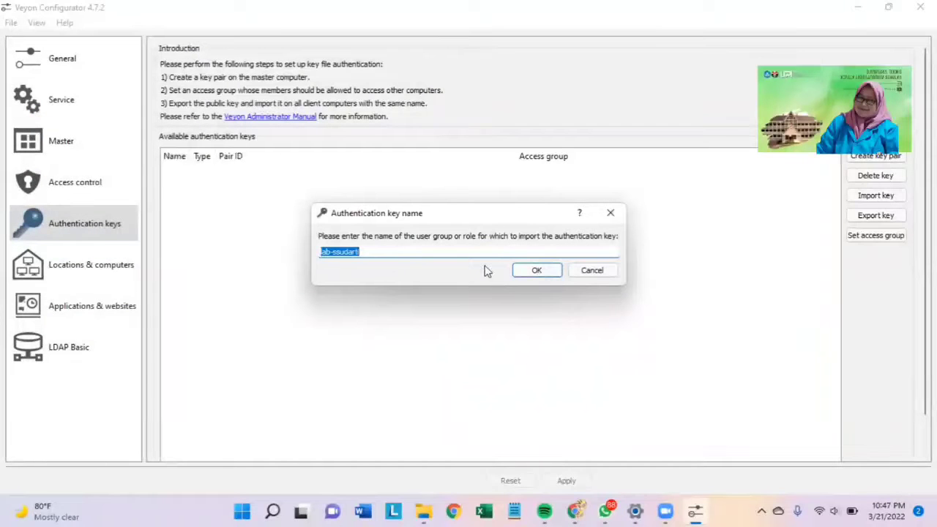
left_click(552, 272)
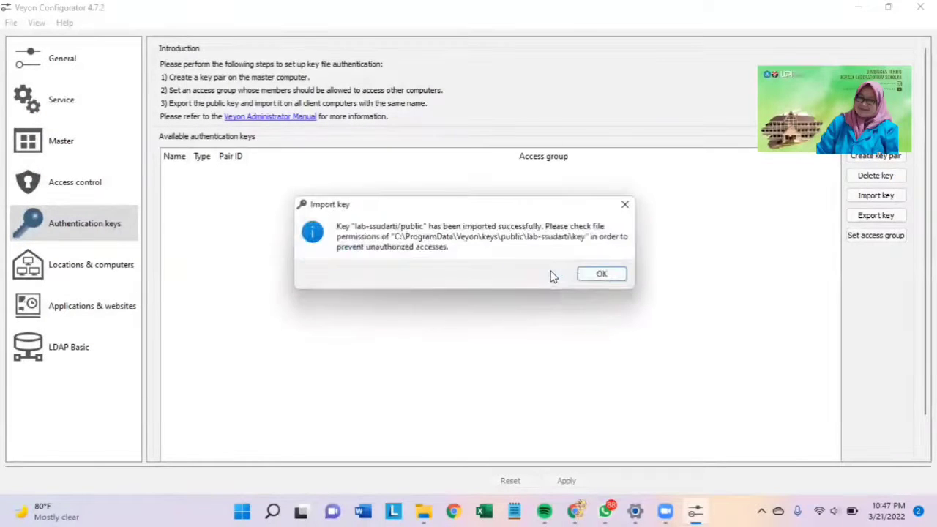
left_click(602, 274)
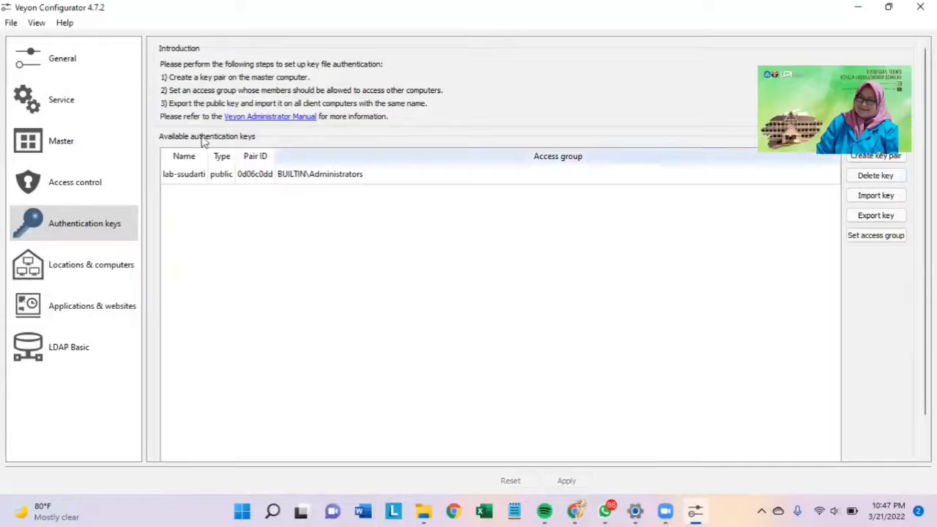
left_click(184, 183)
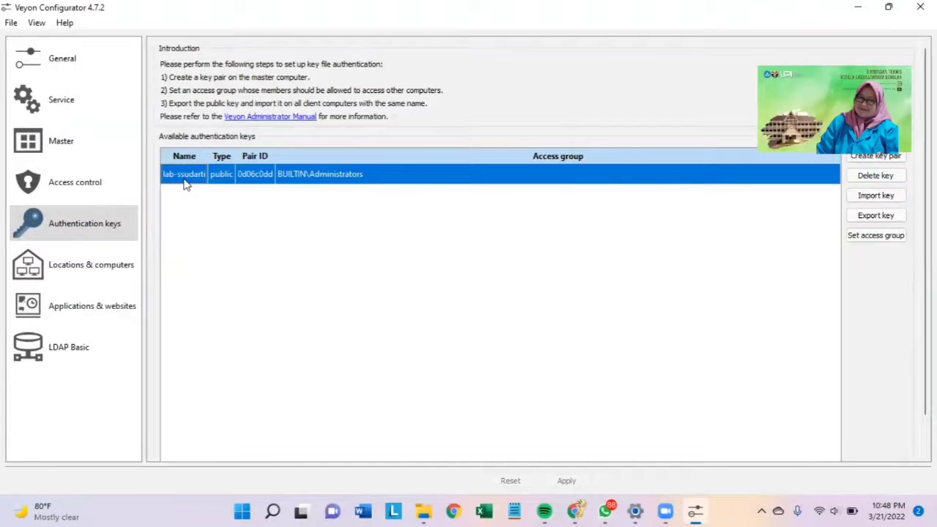
- Review the lab-IPA location and its computer list in the Locations & computers settings
left_click(92, 268)
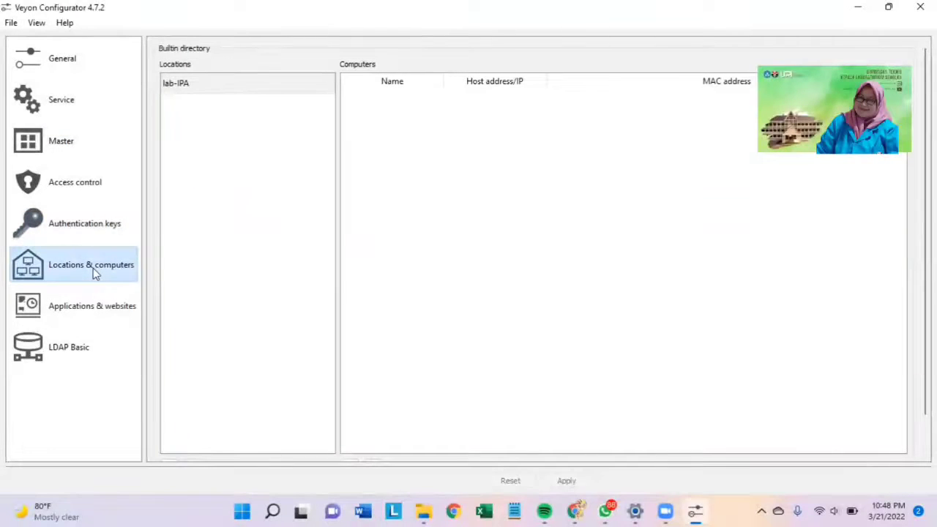
left_click(230, 83)
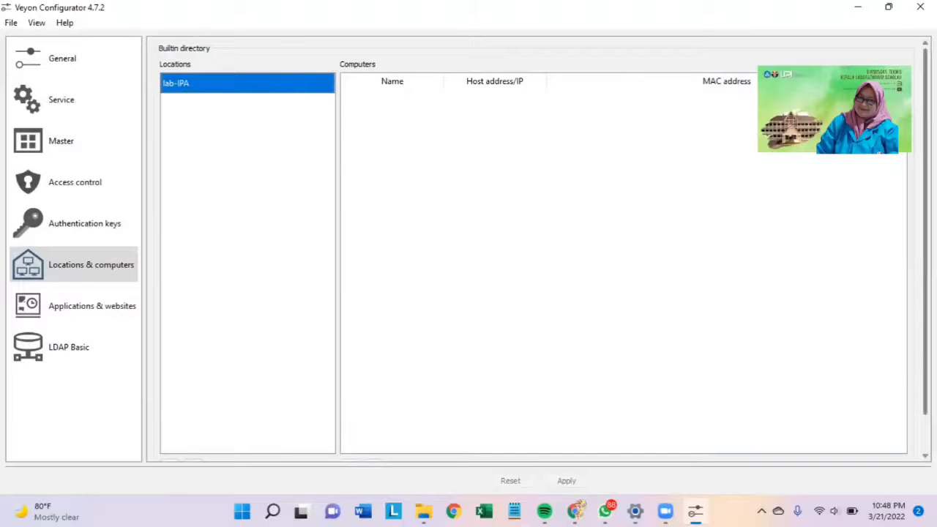
mouse_move(925, 231)
left_mouse_down()
mouse_move(925, 267)
mouse_move(925, 231)
left_mouse_up()
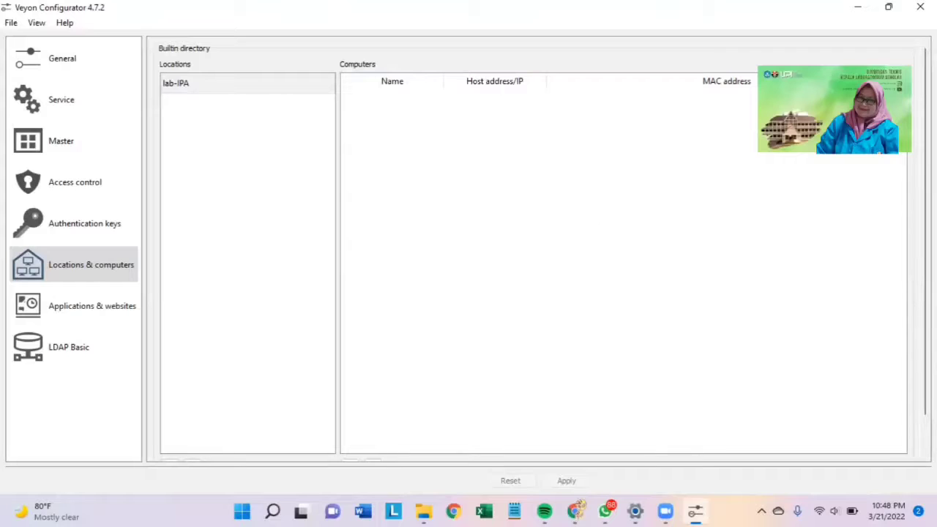
scroll(924, 242, "down", 1)
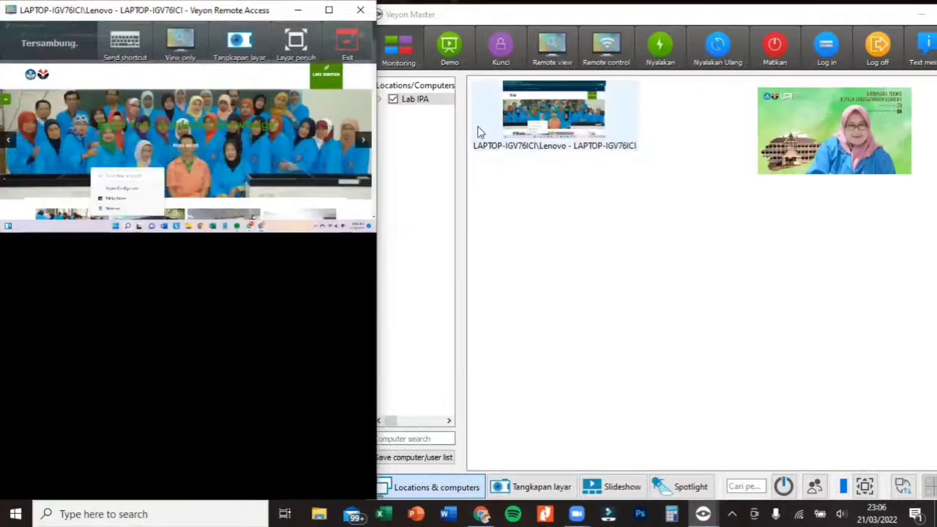
- Arrange the Veyon Master and Remote Access windows side by side, widening the Remote Access window up to Veyon Master's edge
left_click(541, 194)
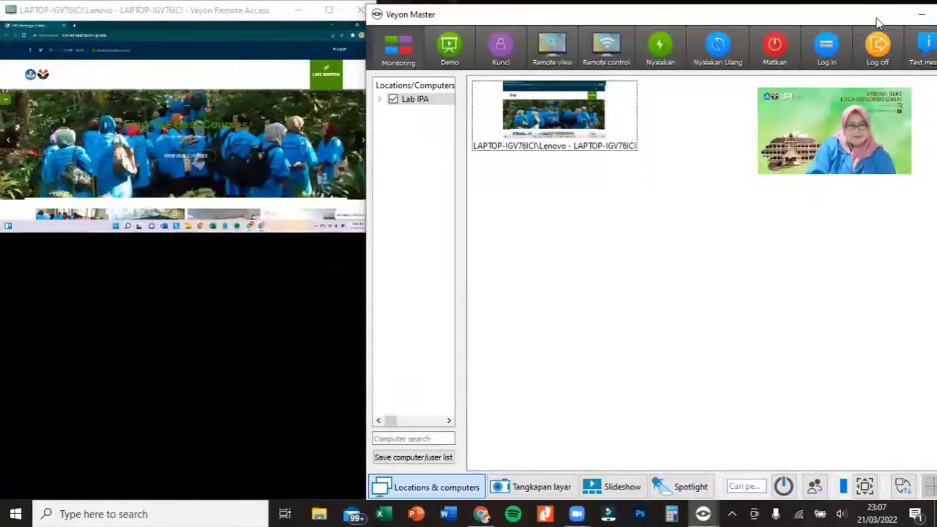
left_click_drag(878, 24, 930, 31)
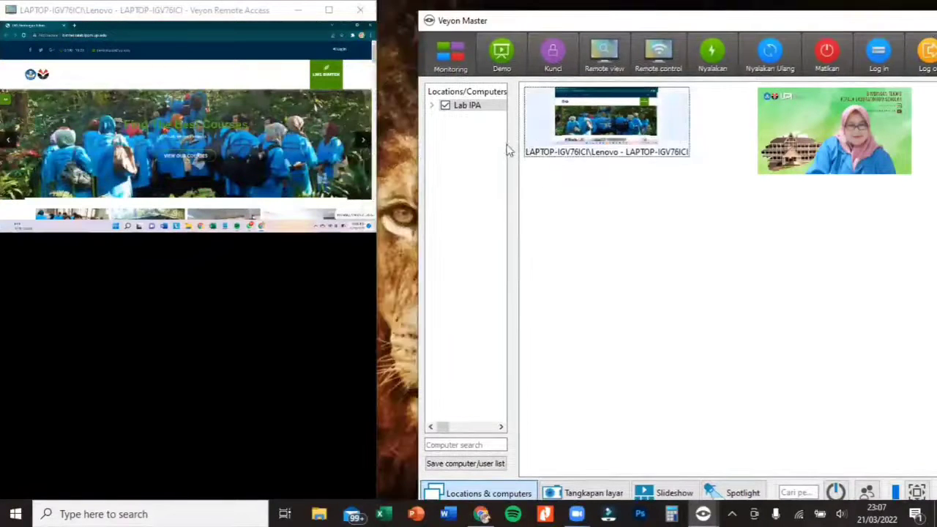
left_click(377, 148)
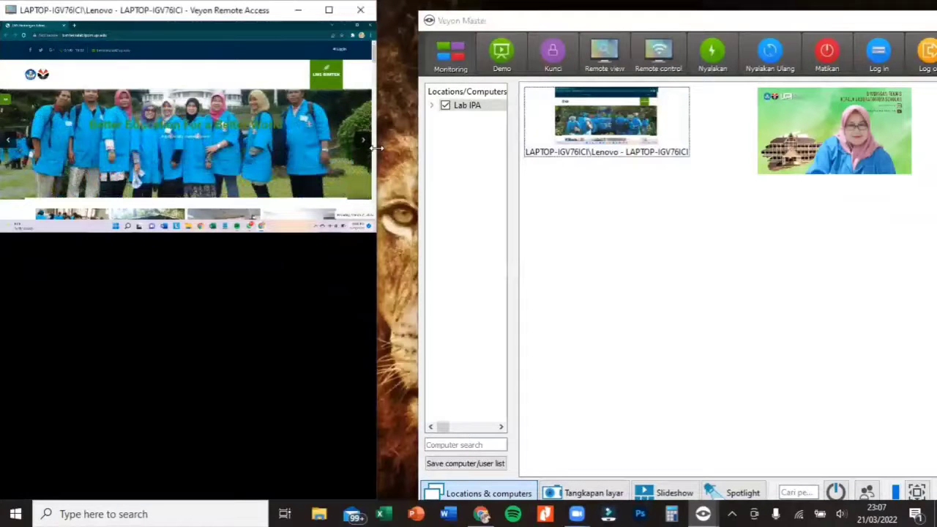
left_click_drag(377, 148, 491, 181)
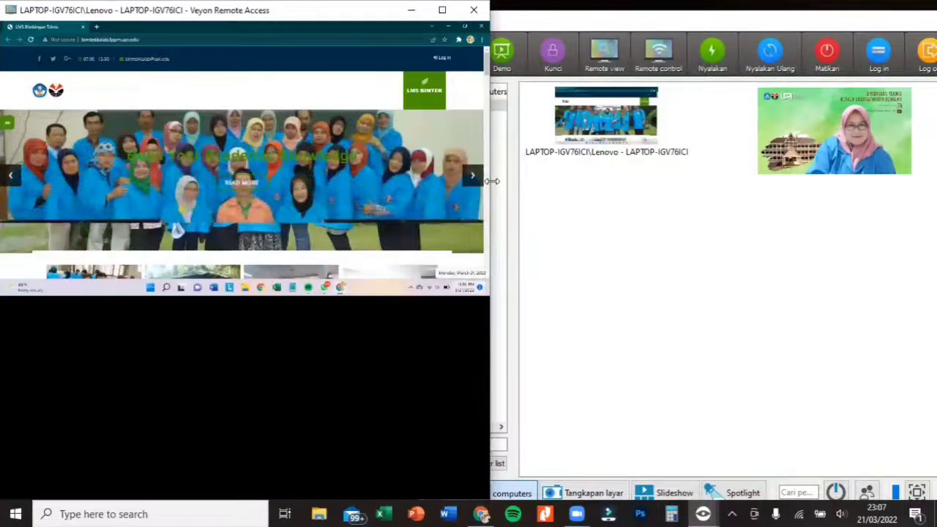
left_click_drag(492, 181, 421, 181)
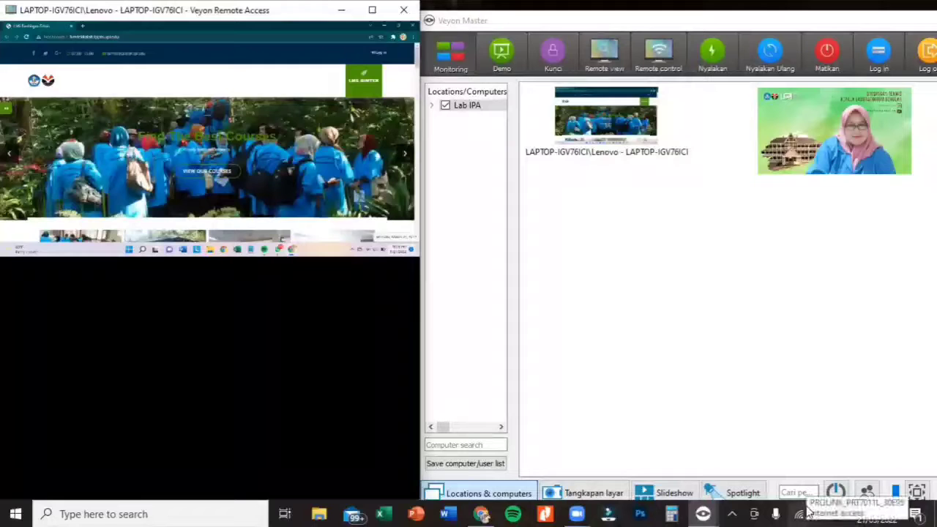
- Check which Wi-Fi network the master computer is connected to and close the network list
left_click(801, 512)
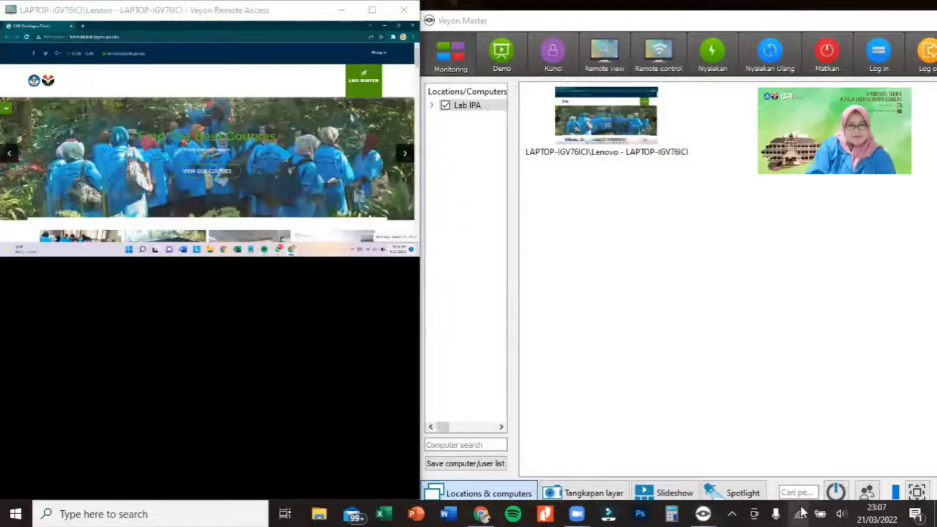
left_click(801, 514)
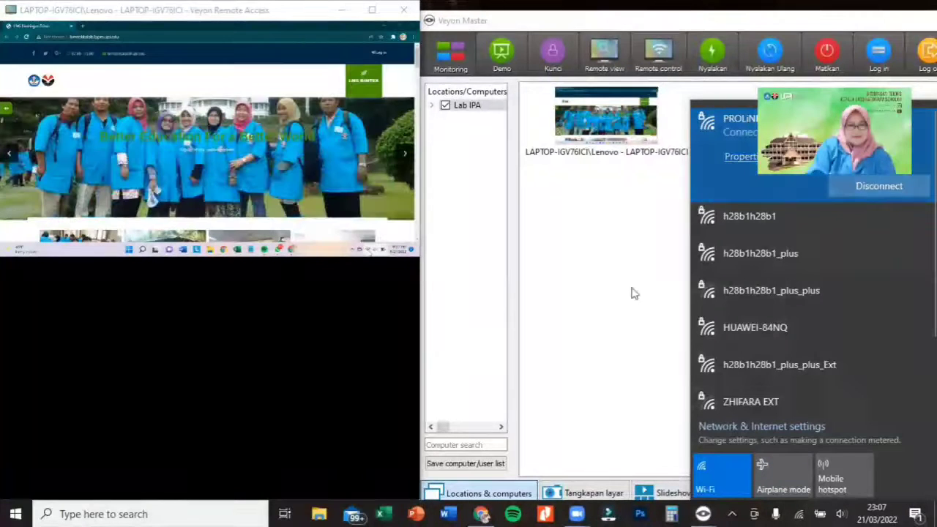
left_click(290, 149)
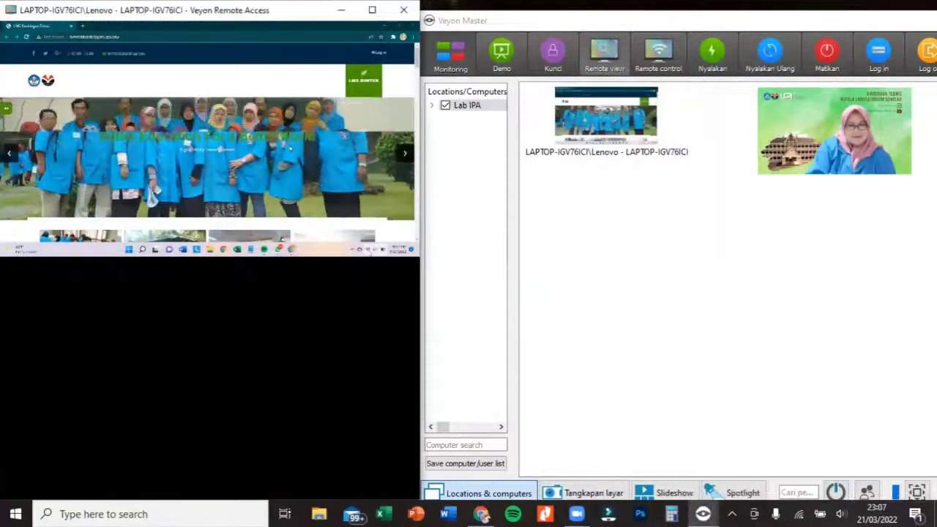
- Examine the actions available for the Lab IPA client, including the Matikan power-down options, without choosing any
right_click(631, 129)
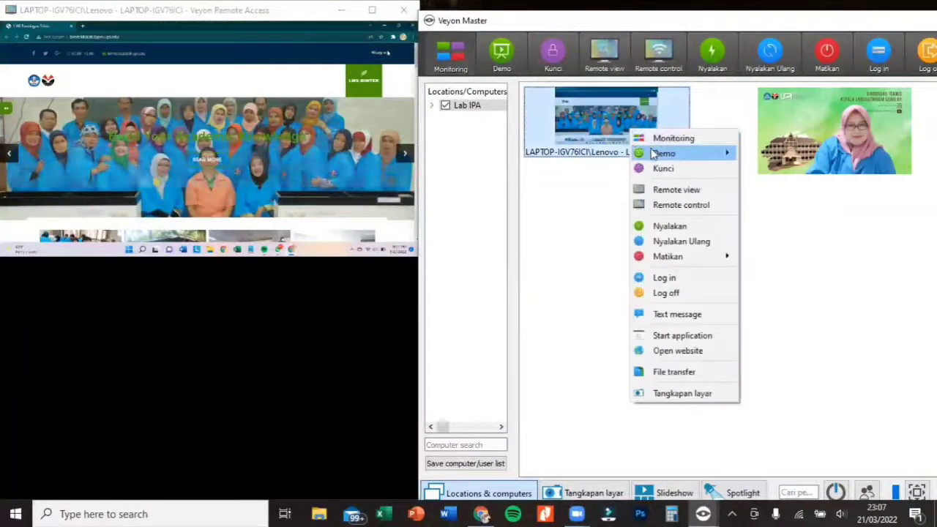
mouse_move(670, 259)
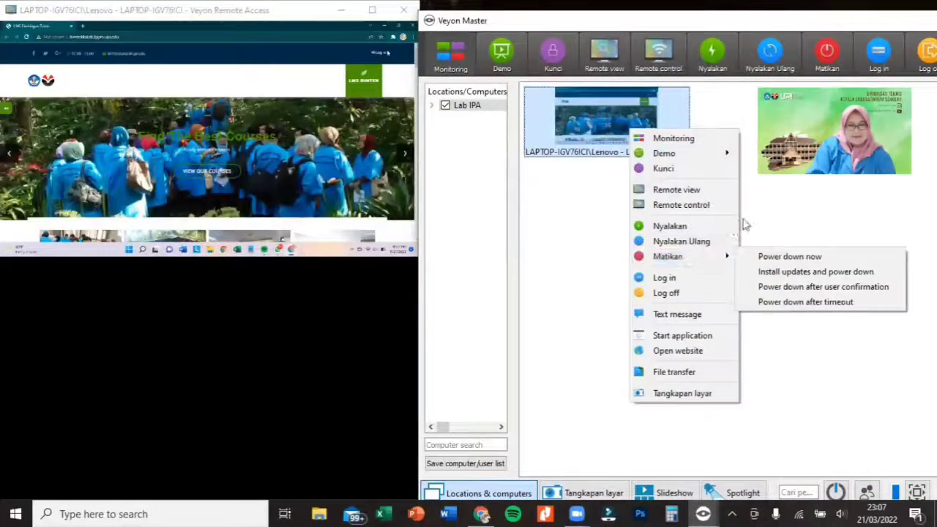
left_click(165, 188)
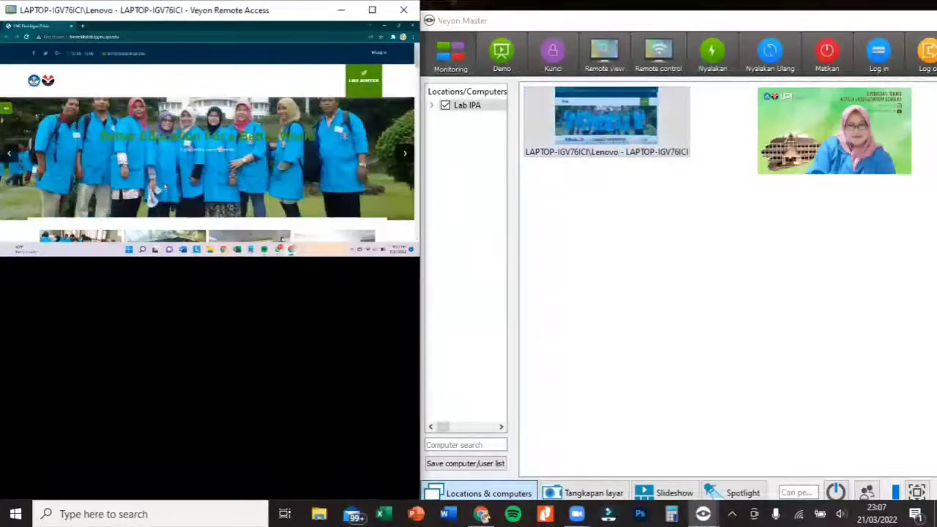
- Close the Remote Access window and maximize Veyon Master
mouse_move(143, 19)
left_click_drag(143, 19, 149, 77)
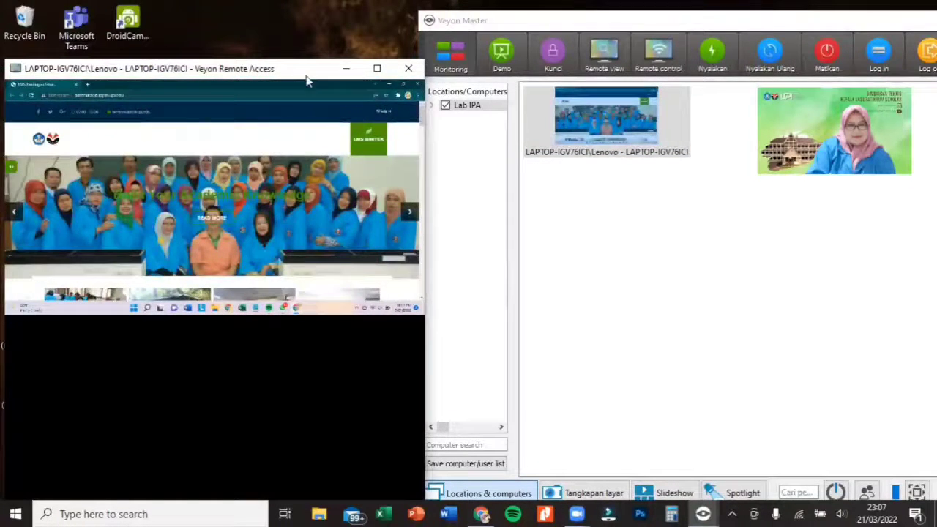
mouse_move(363, 80)
left_click(383, 96)
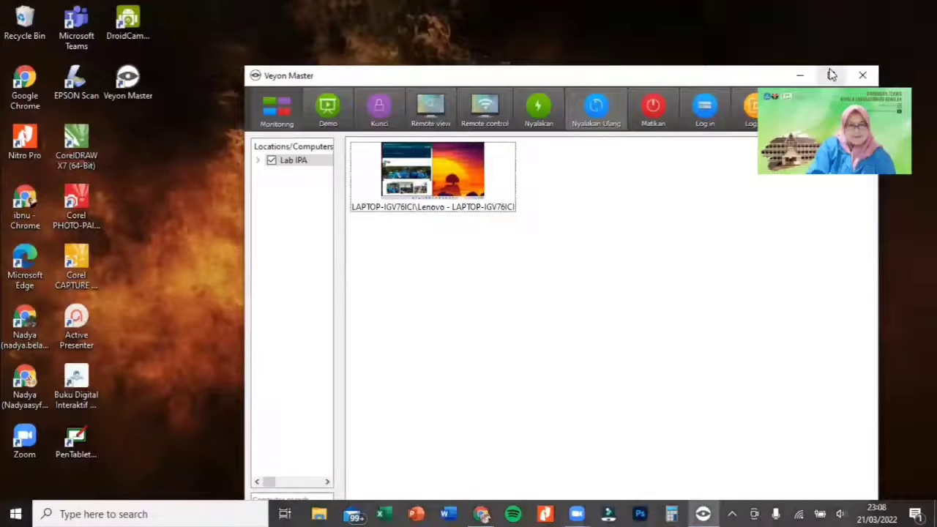
left_click(827, 75)
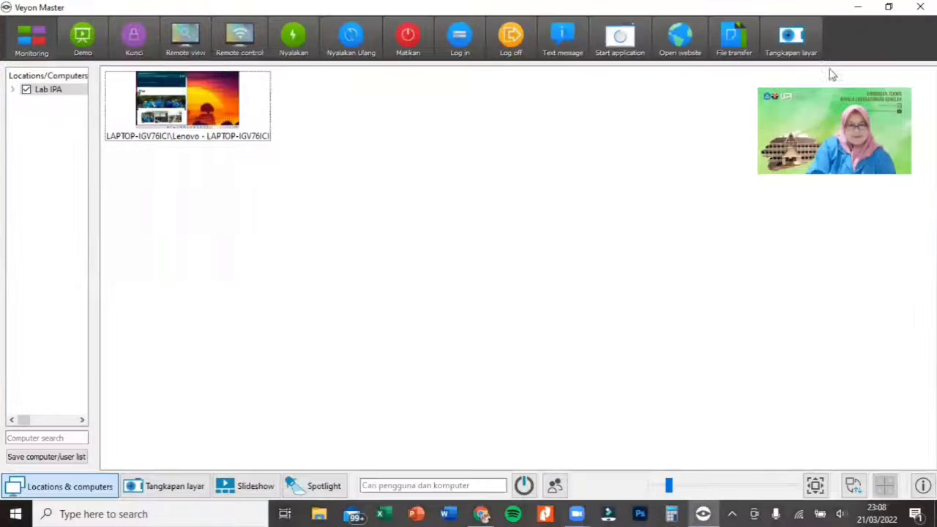
- Watch the Lab IPA client's screen in Remote view and exit the view
right_click(223, 115)
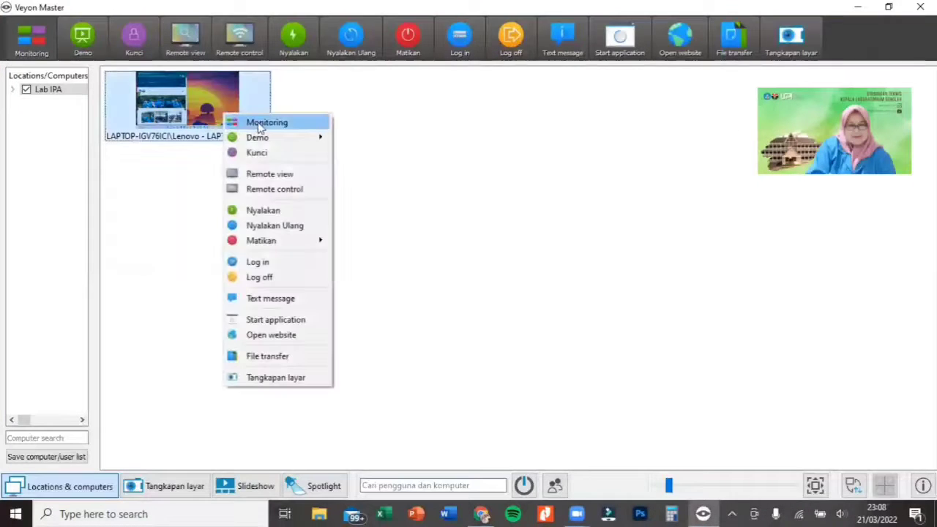
left_click(265, 174)
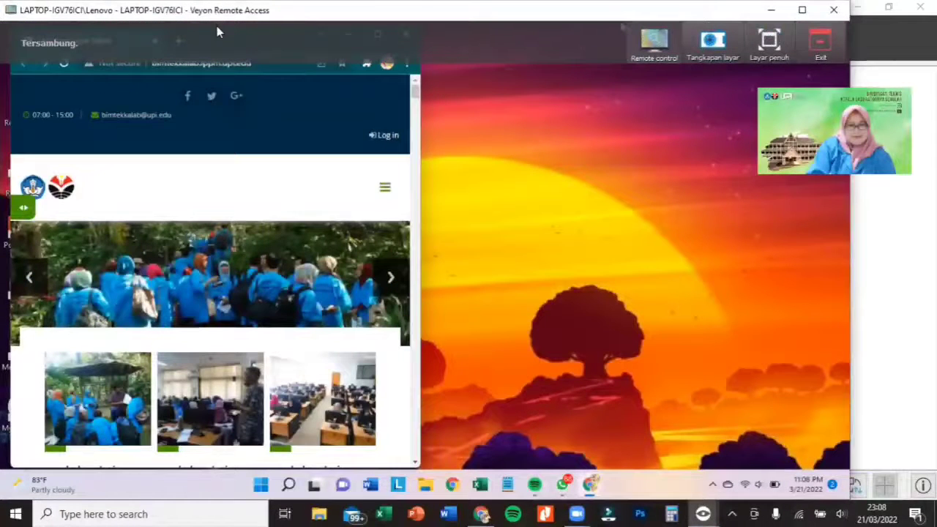
left_click(825, 44)
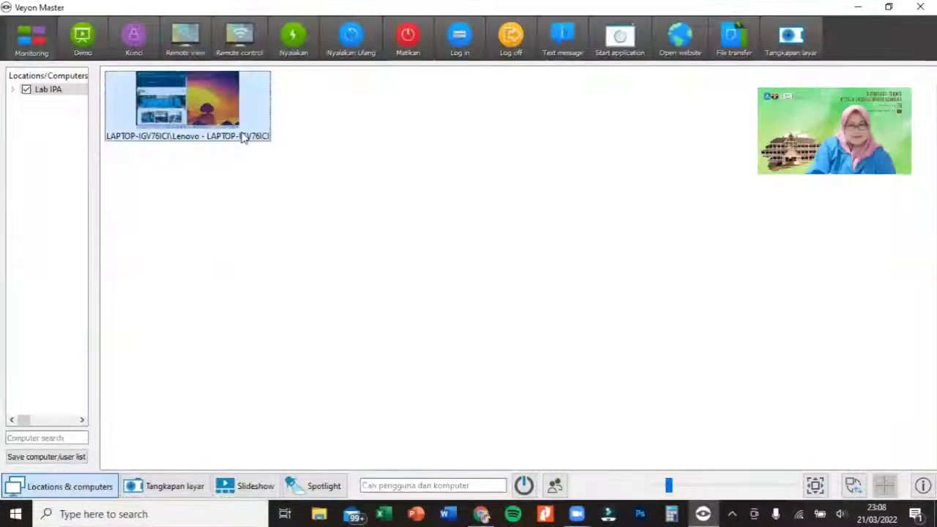
- Start Remote control of the Lab IPA client and maximize the browser window on its desktop
right_click(204, 113)
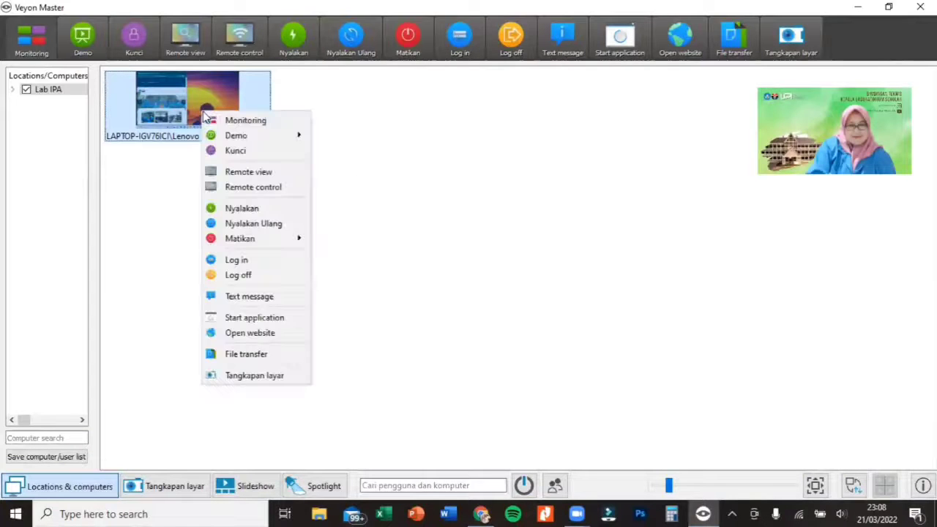
left_click(256, 190)
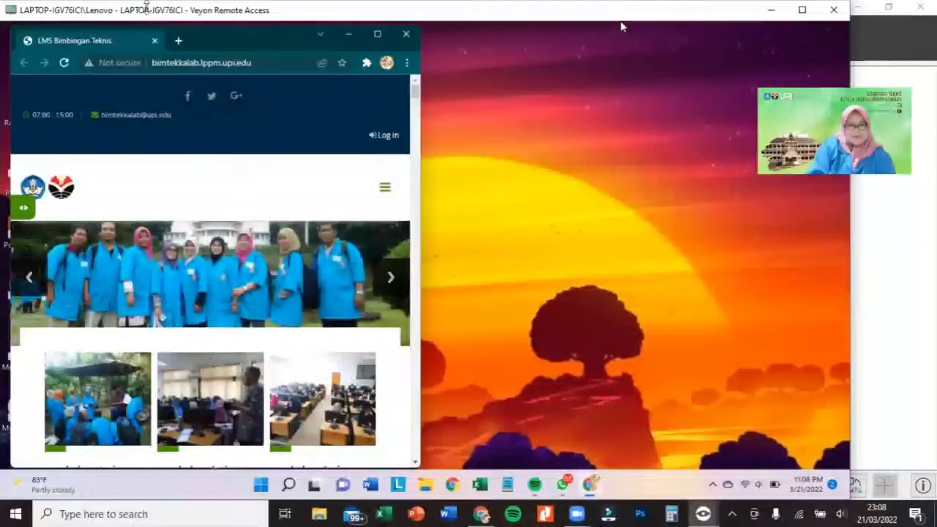
left_click_drag(193, 30, 193, 18)
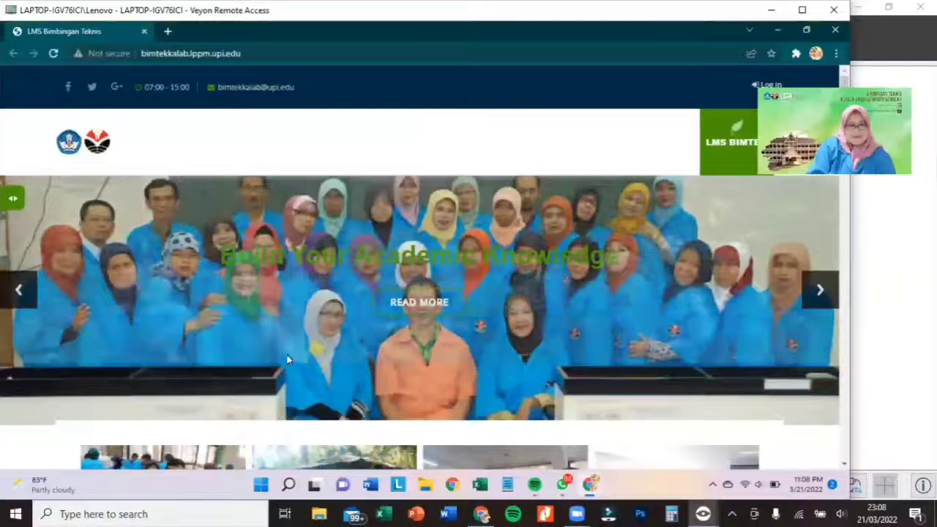
- Shut down the client computer from its own Windows power options through the remote control session
left_click(263, 486)
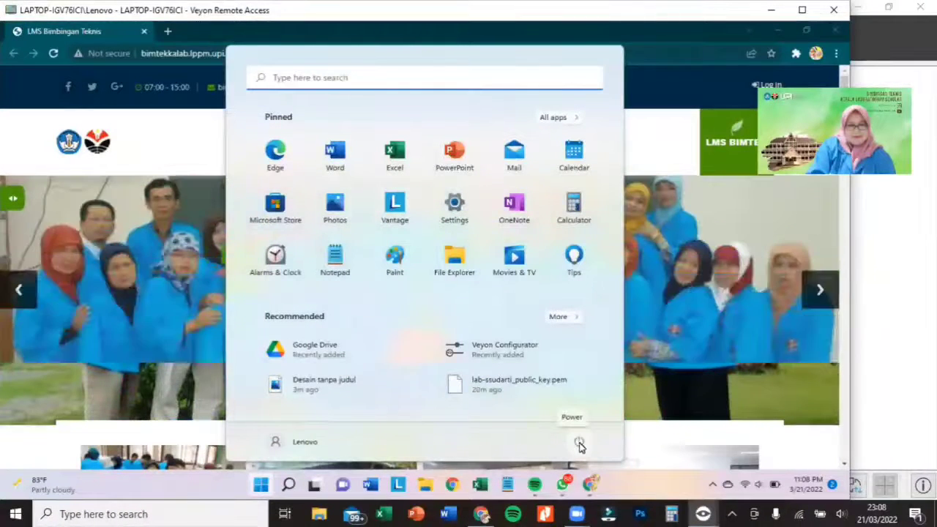
left_click(579, 444)
left_click(578, 444)
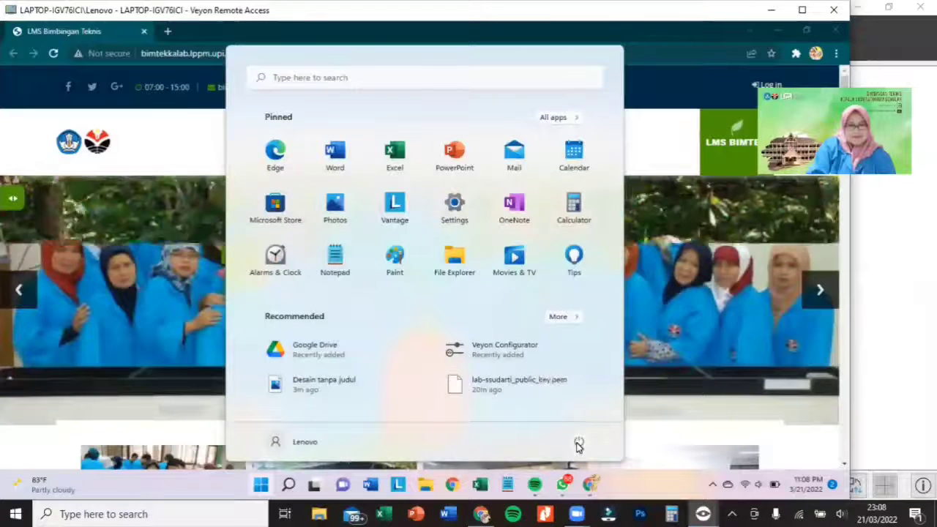
left_click(578, 445)
left_click(579, 444)
left_click(578, 445)
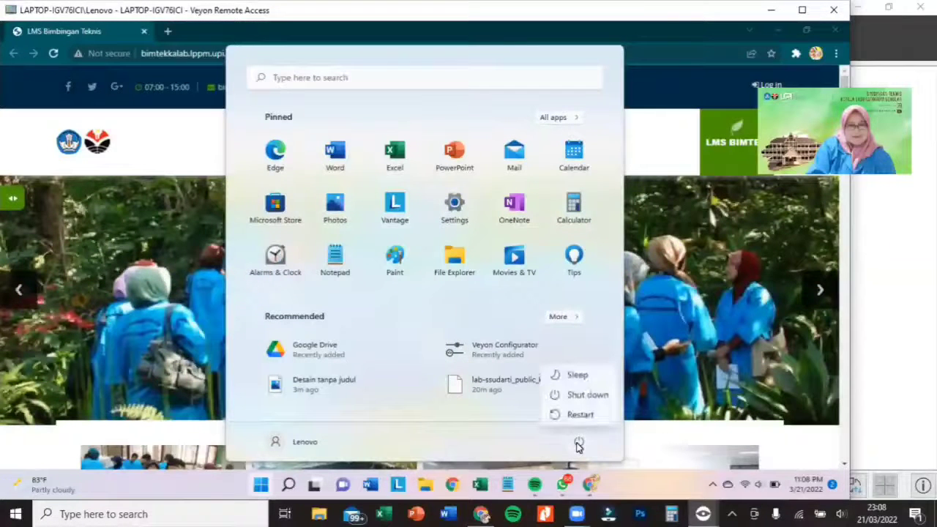
left_click(584, 399)
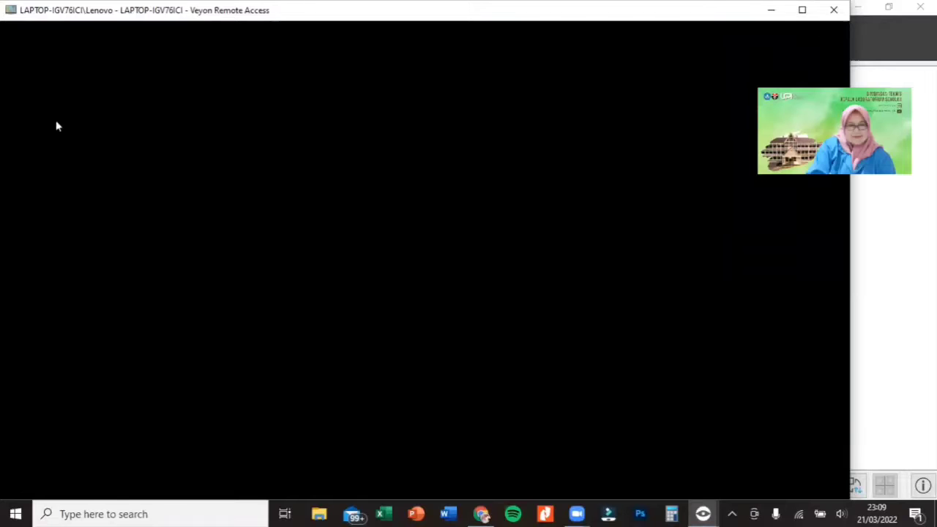
mouse_move(170, 36)
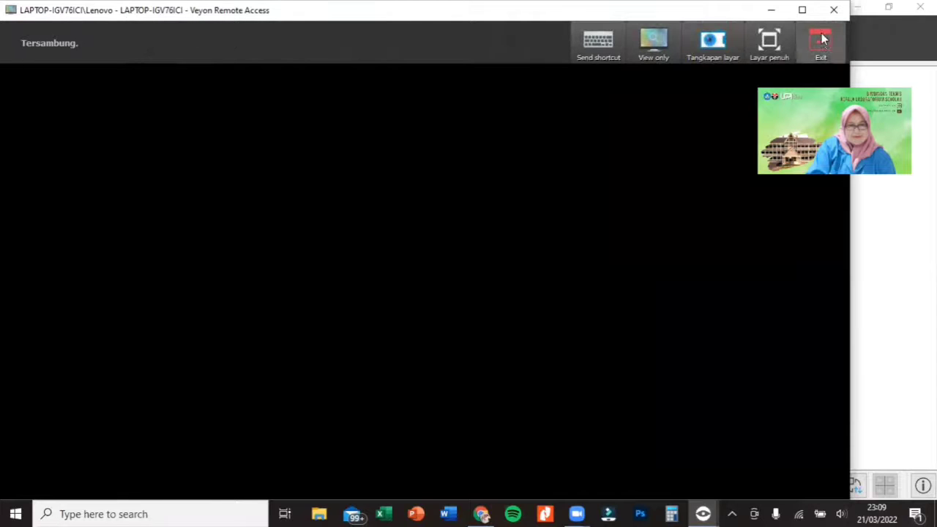